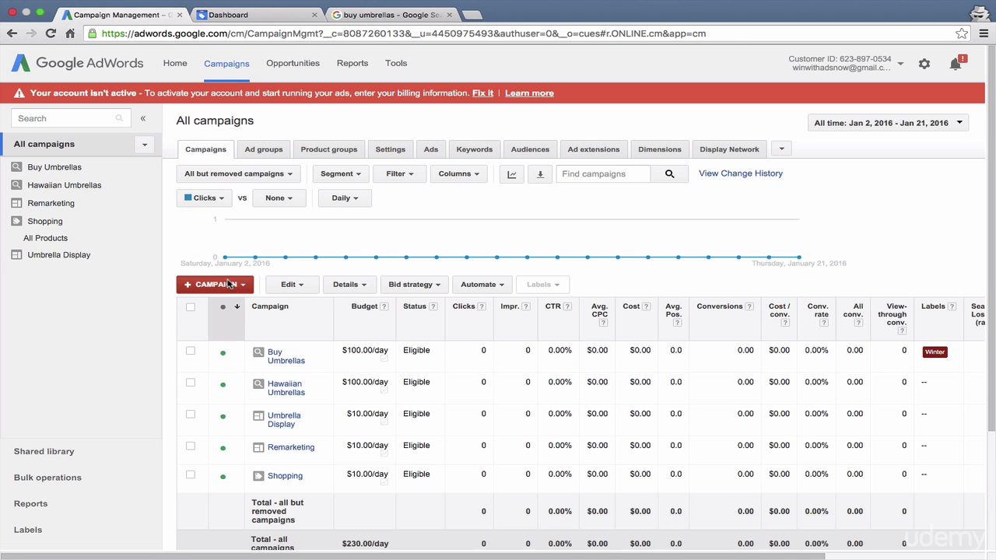
# Start a new Video campaign, look at the Mobile app installs and Shopping subtypes, and choose Standard.
pyautogui.click(229, 285)
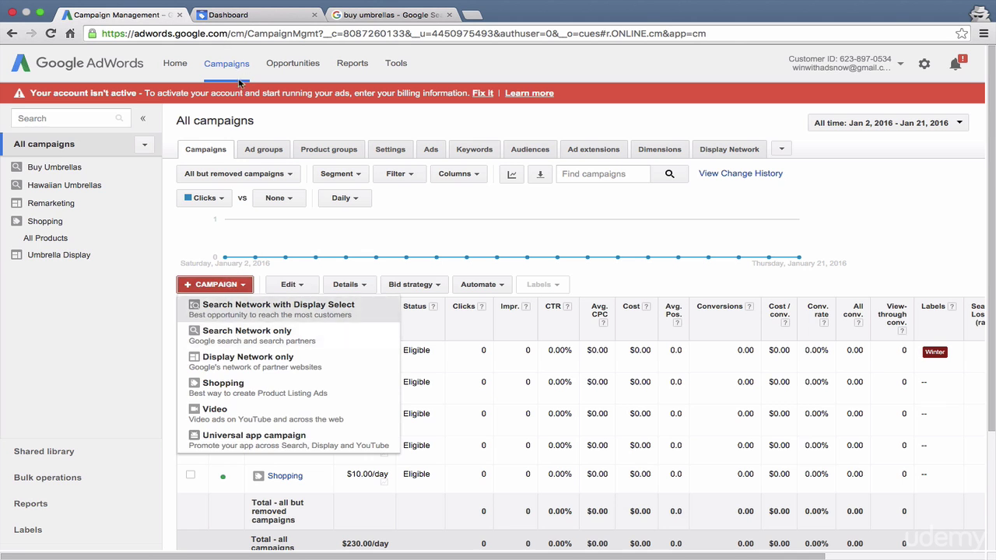
pyautogui.click(234, 414)
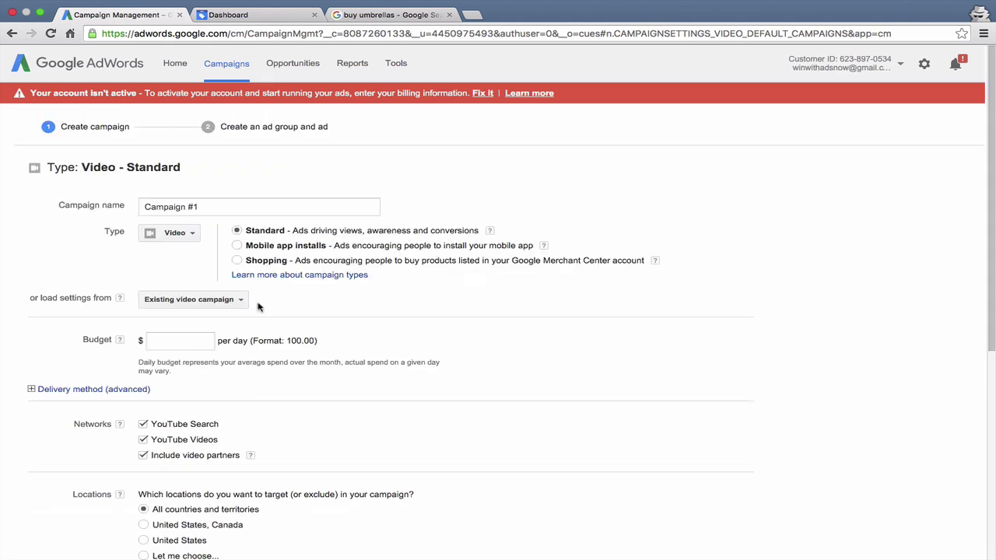
pyautogui.click(262, 246)
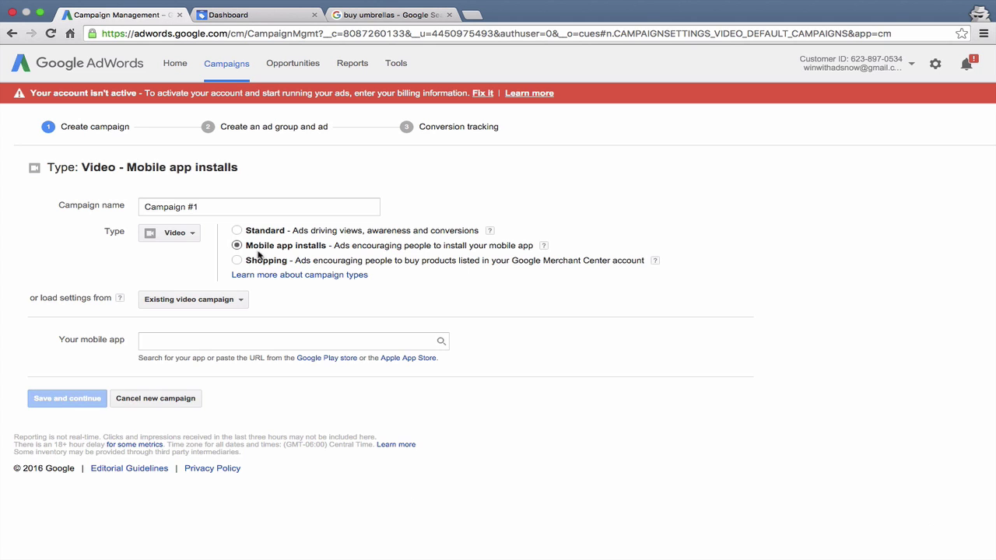
pyautogui.click(257, 265)
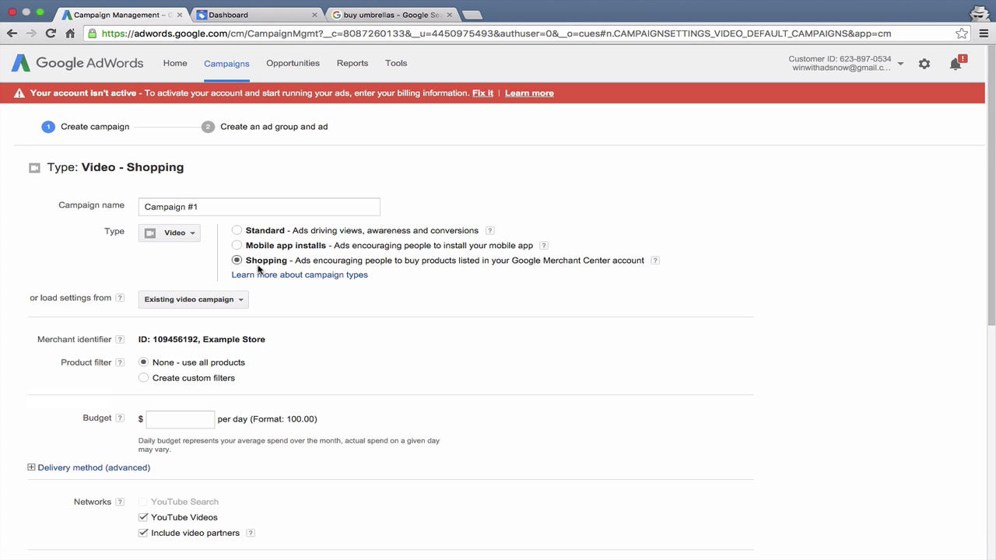
pyautogui.click(253, 230)
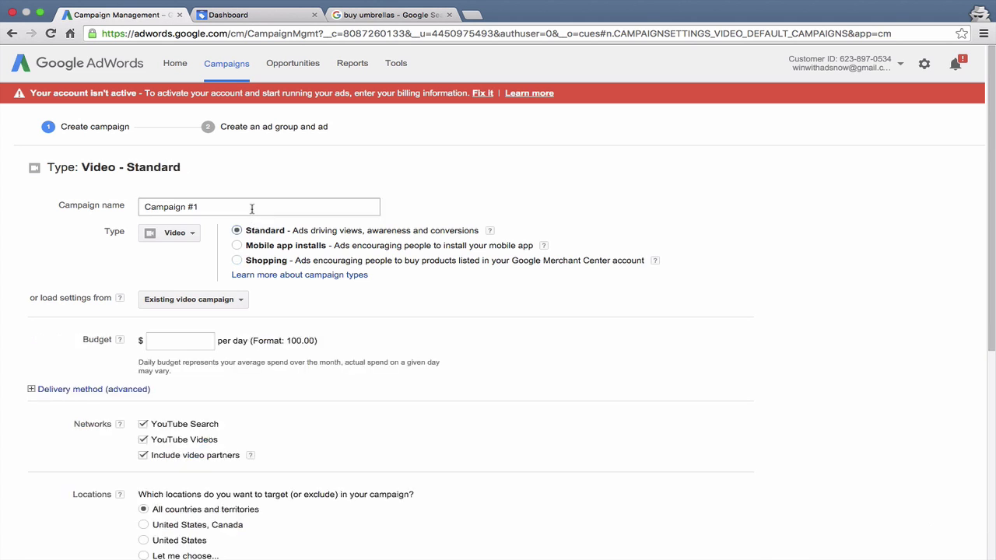
# Name the campaign YouTube.
pyautogui.click(251, 209)
pyautogui.tripleClick(251, 208)
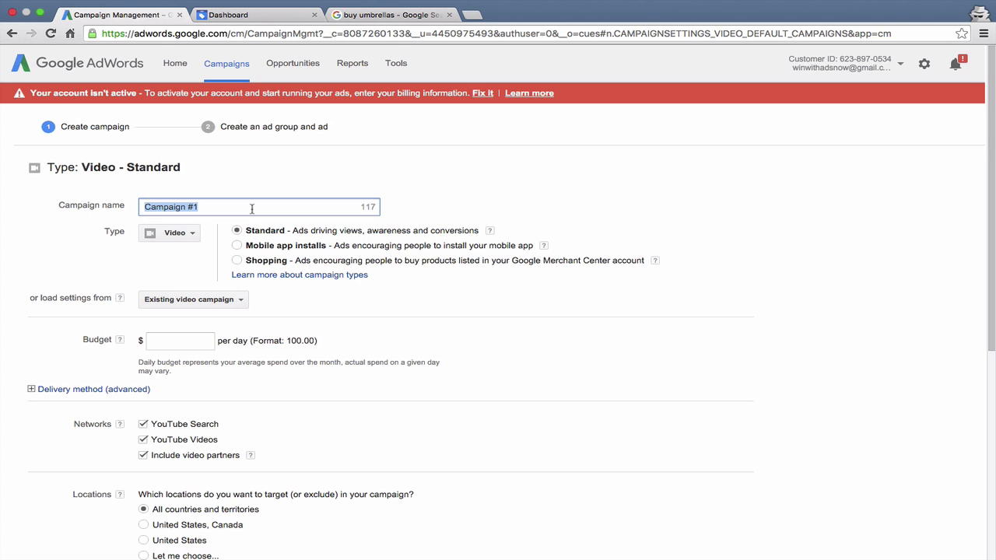
pyautogui.write('YouTube')
pyautogui.click(157, 276)
# Set the campaign's daily budget to $10.
pyautogui.scroll(-2, 169, 300)
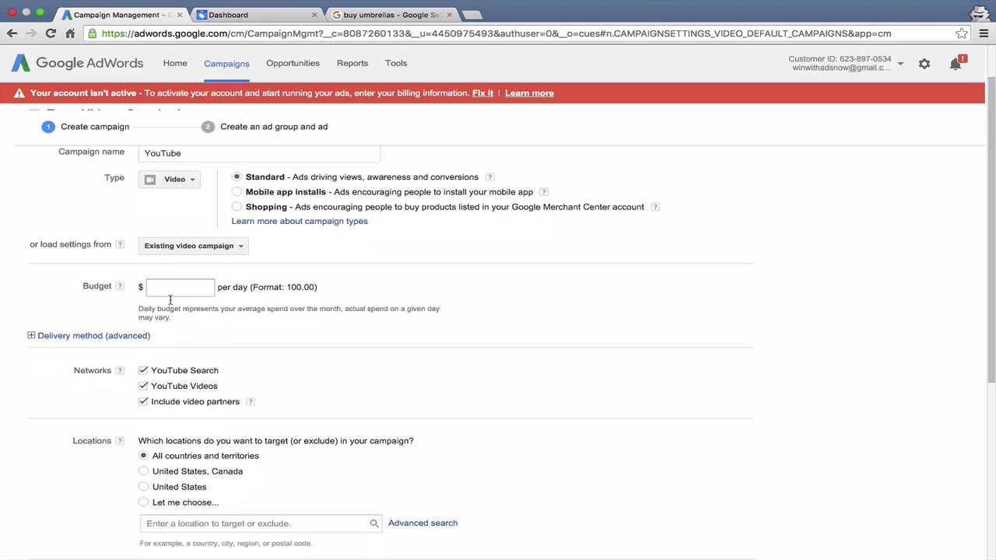
pyautogui.click(168, 287)
pyautogui.write('10')
pyautogui.click(210, 335)
# Review the advanced delivery method options for the budget and collapse them again.
pyautogui.scroll(-1, 210, 334)
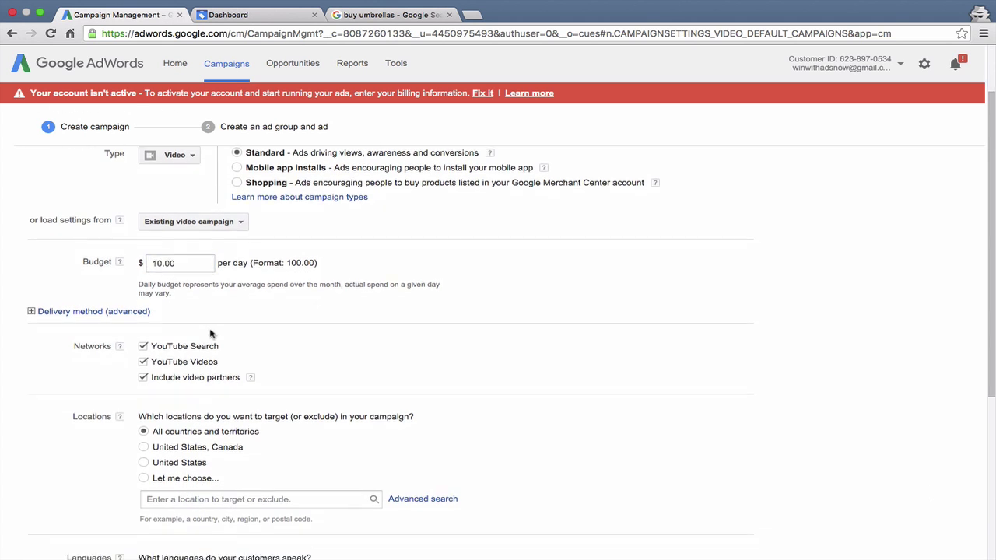
pyautogui.click(125, 305)
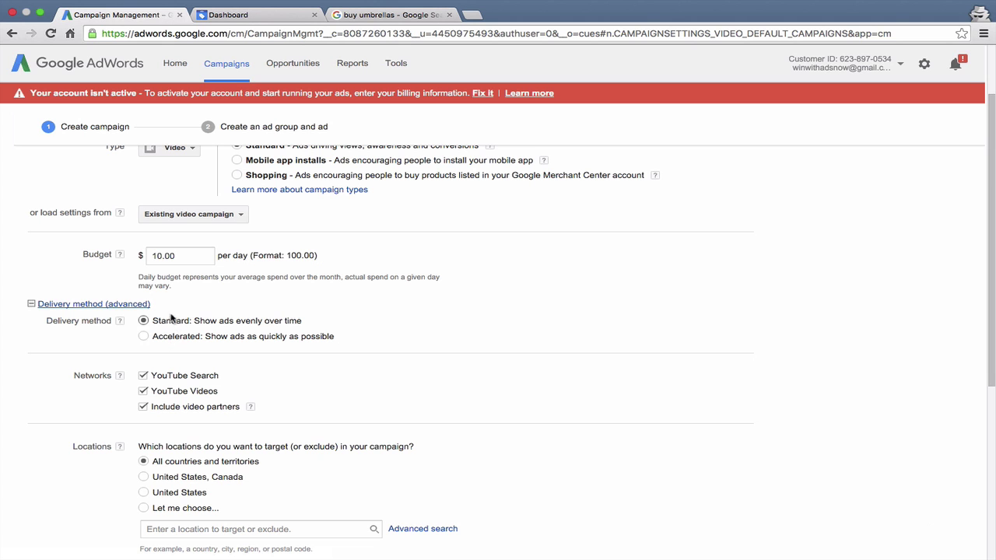
pyautogui.click(117, 304)
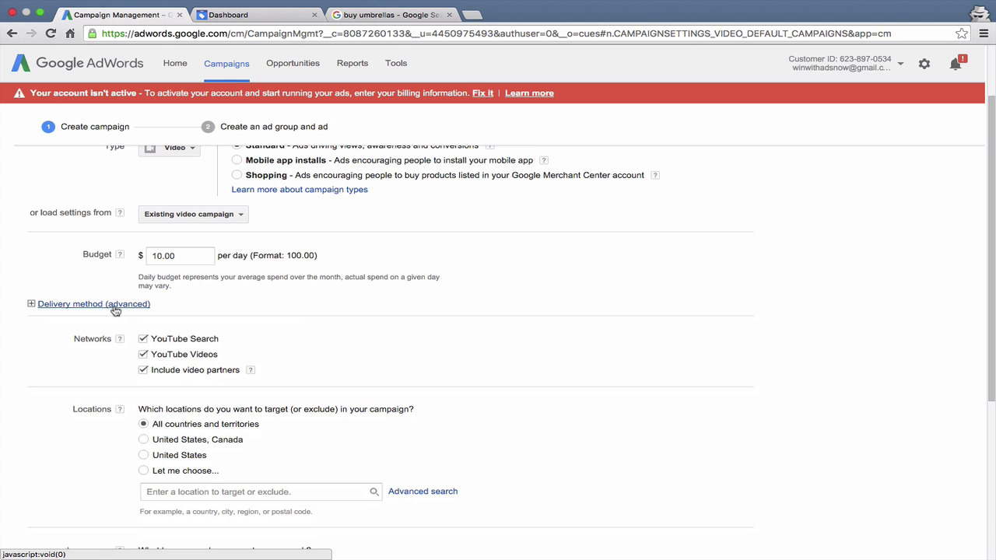
# Review the campaign's network options and set the targeted location to United States.
pyautogui.scroll(-1, 115, 310)
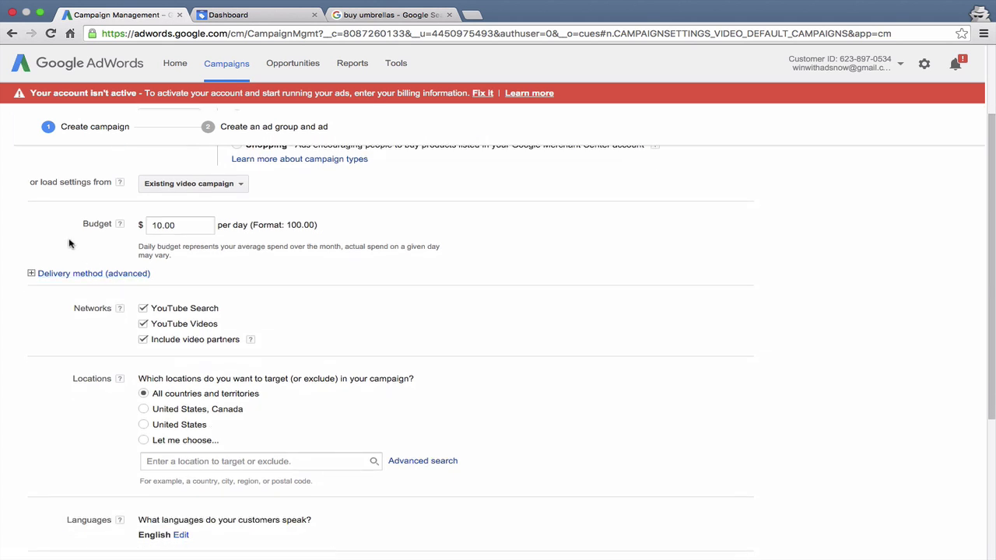
pyautogui.scroll(-1, 58, 335)
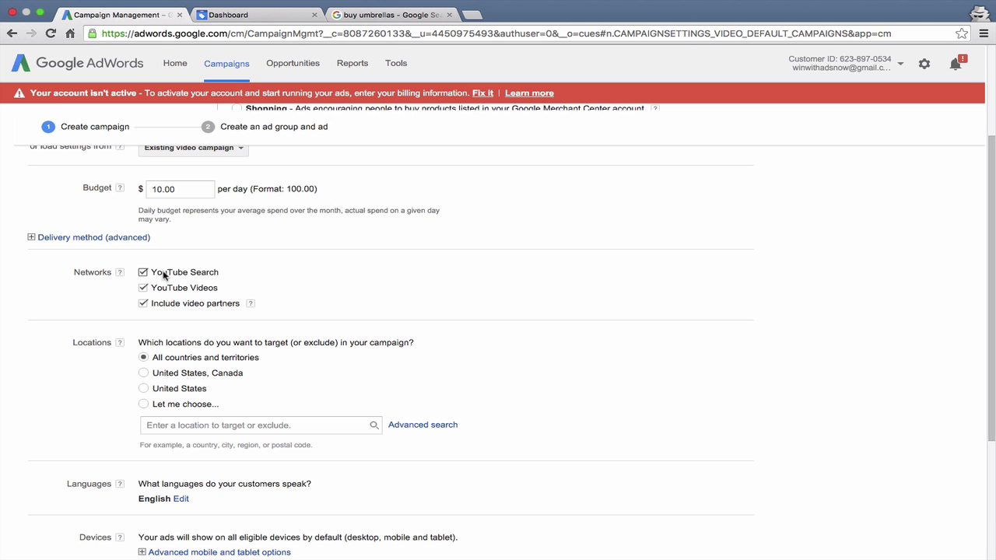
pyautogui.scroll(-1, 163, 274)
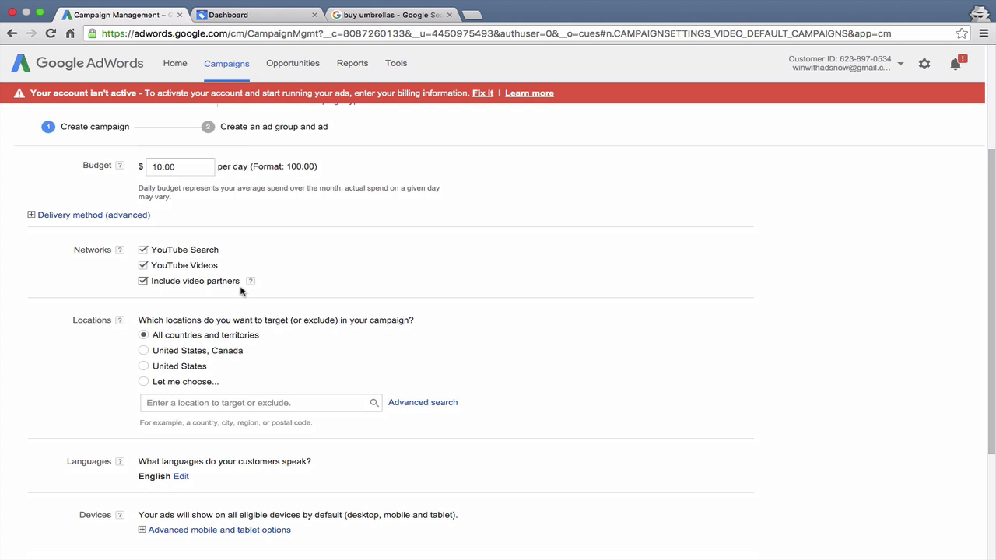
pyautogui.moveTo(250, 283)
pyautogui.scroll(-1, 77, 374)
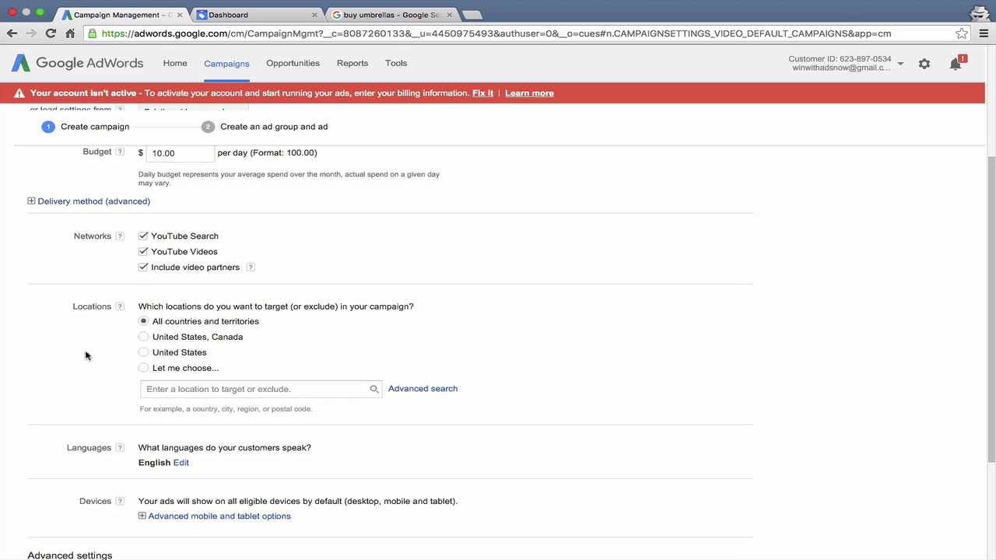
pyautogui.scroll(-4, 86, 355)
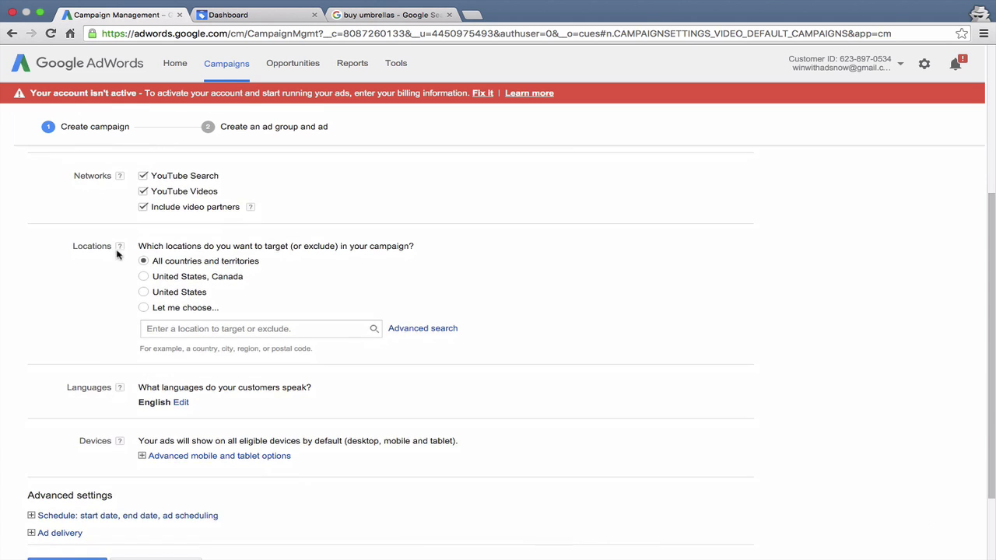
pyautogui.click(178, 294)
# Review the advanced mobile and tablet options, including the mobile bid adjustment choices, and collapse them.
pyautogui.scroll(-2, 82, 337)
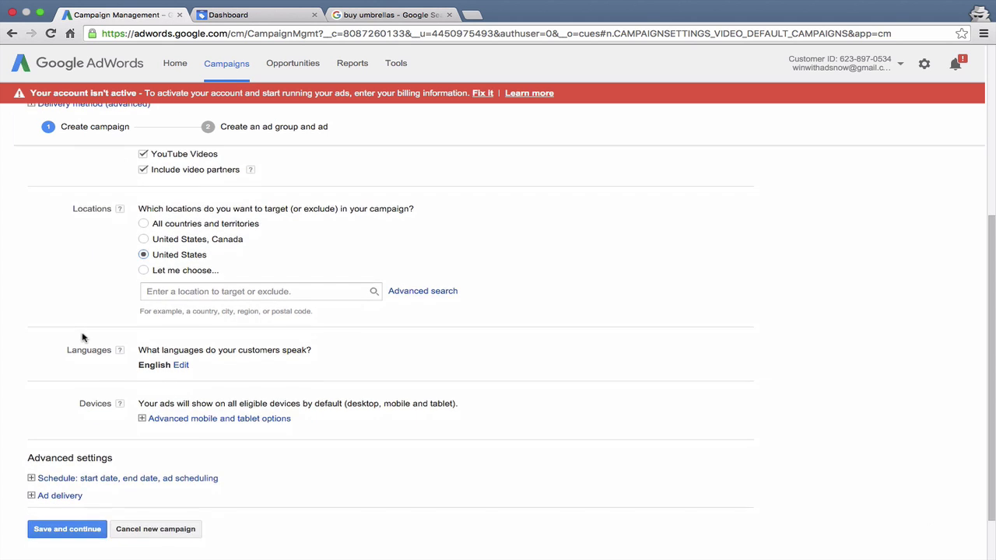
pyautogui.scroll(-2, 83, 337)
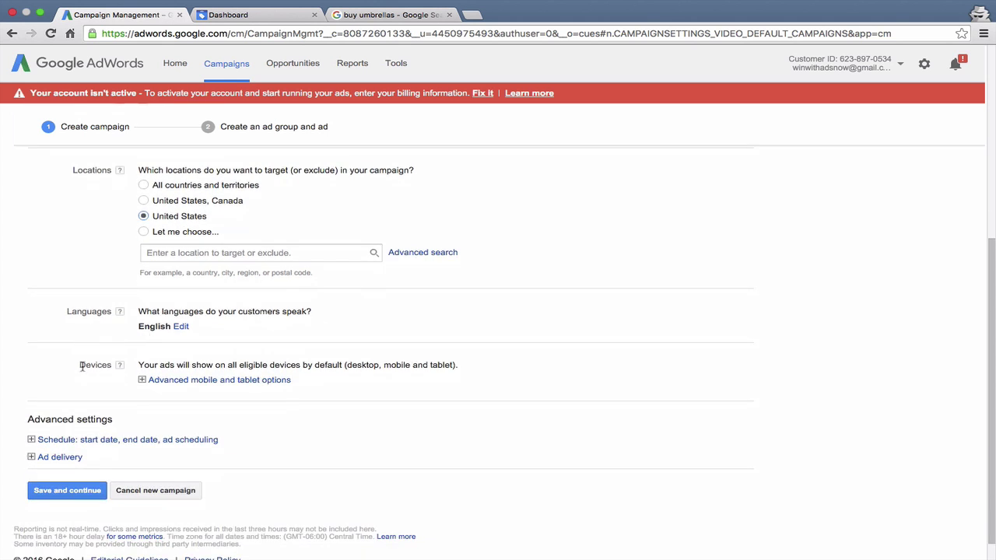
pyautogui.scroll(-1, 82, 361)
pyautogui.click(156, 362)
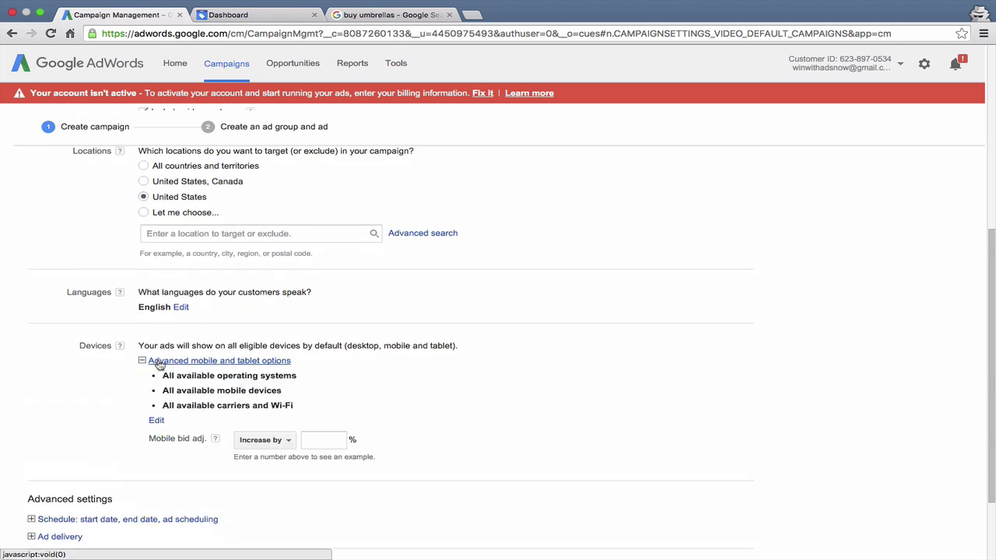
pyautogui.scroll(-3, 118, 395)
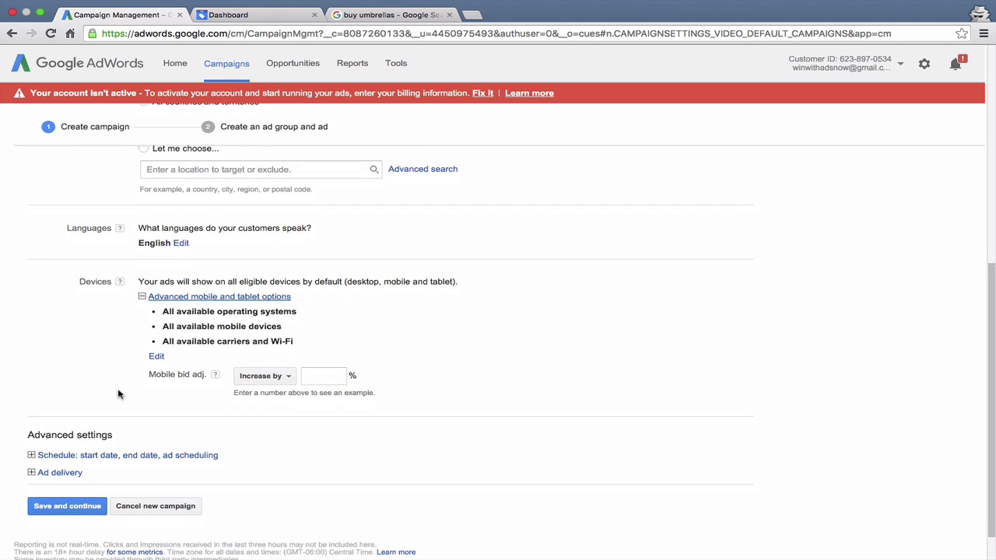
pyautogui.click(286, 379)
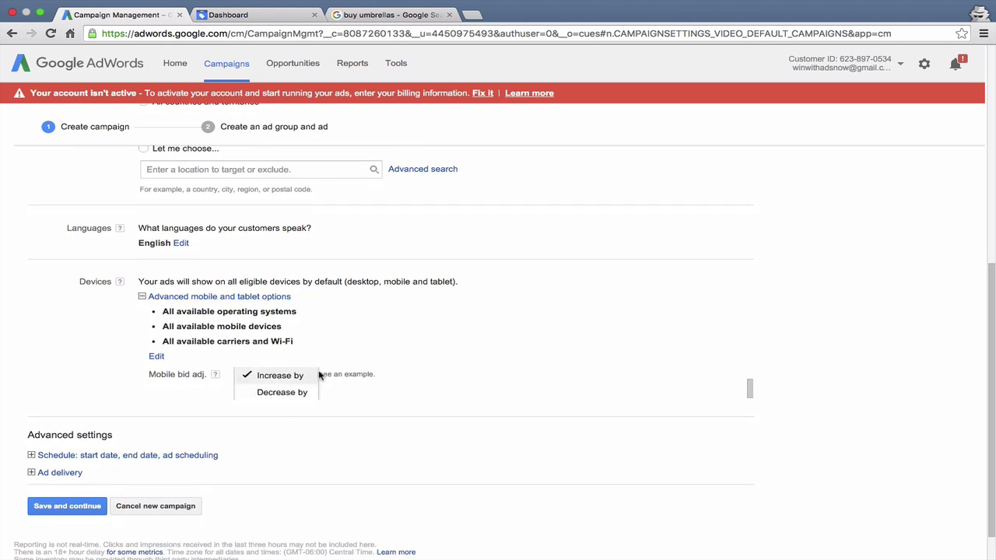
pyautogui.click(340, 358)
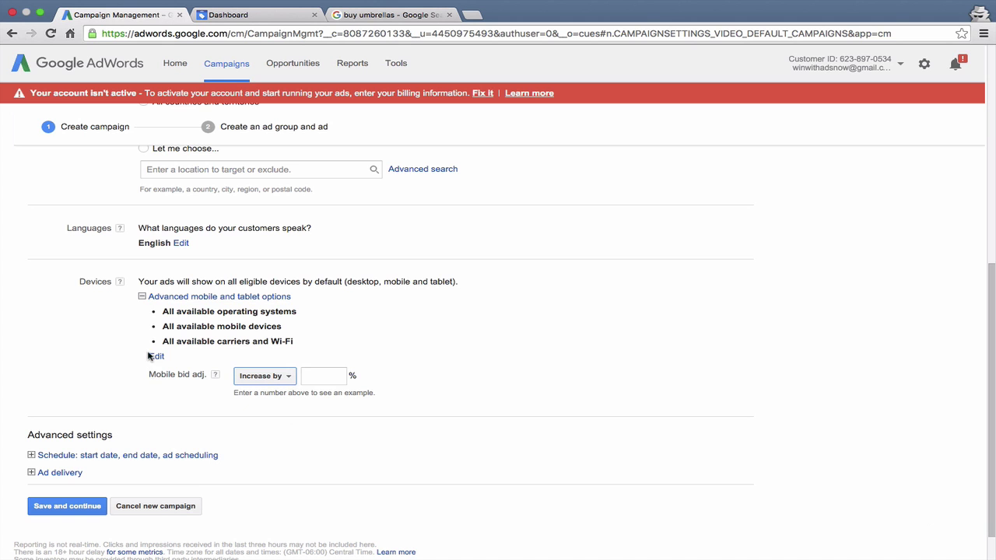
pyautogui.click(178, 299)
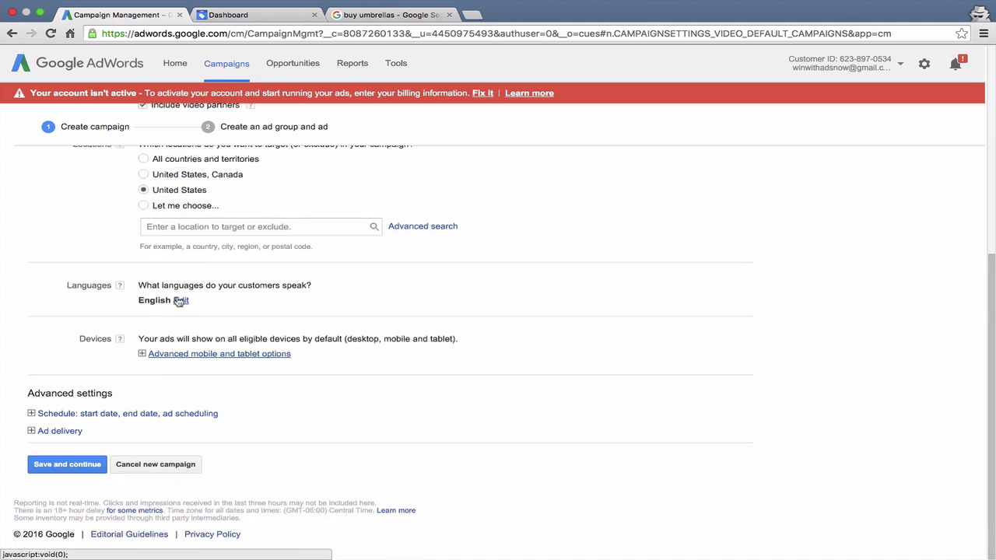
# Review the schedule settings for start date, end date and ad scheduling, and collapse them.
pyautogui.click(100, 415)
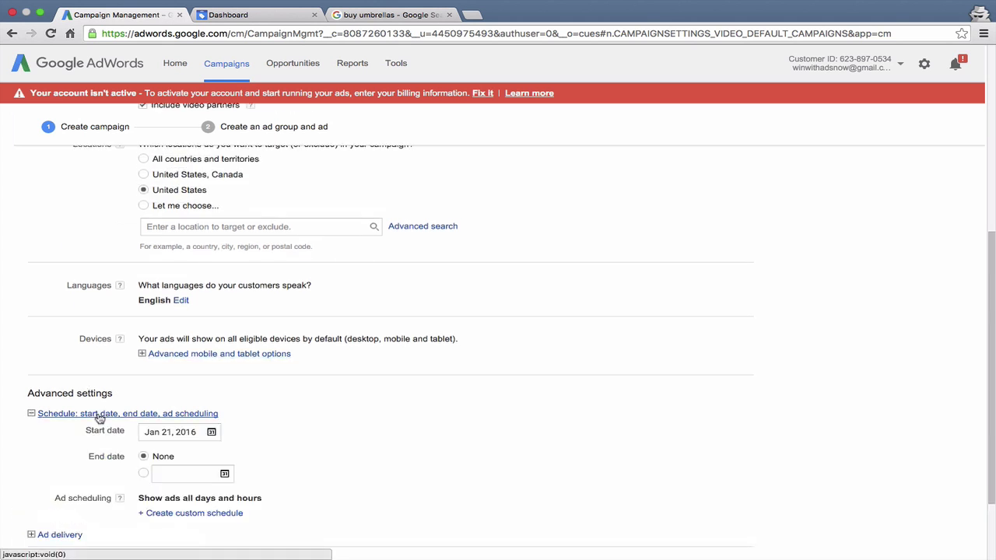
pyautogui.scroll(-1, 100, 418)
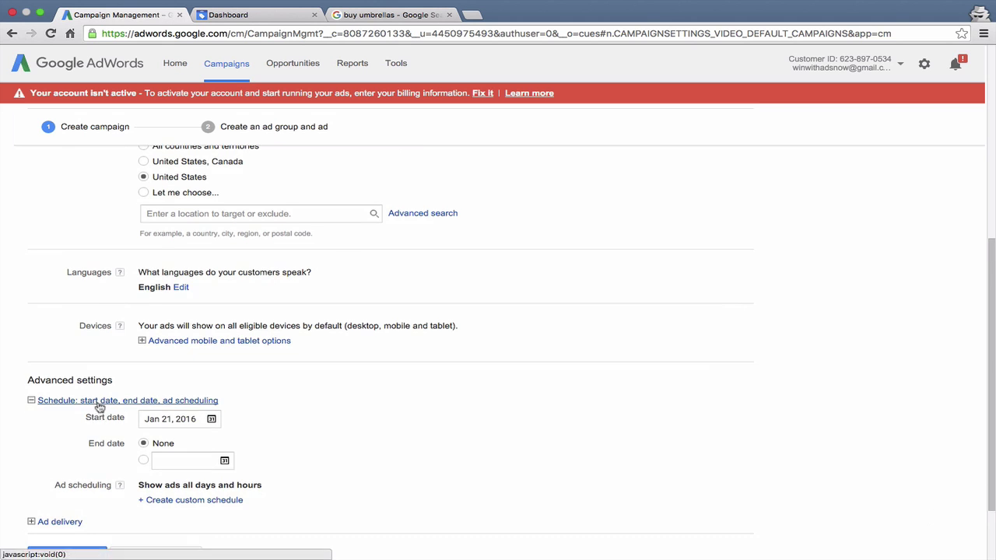
pyautogui.click(100, 404)
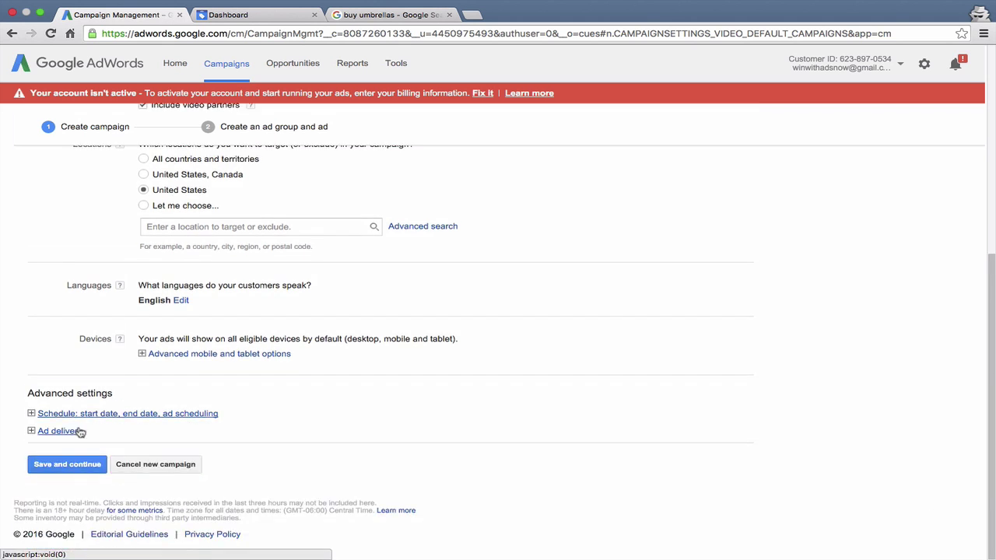
# Expand the ad delivery settings, try Rotate evenly, and set ad rotation to Optimize for views.
pyautogui.click(77, 434)
pyautogui.scroll(-3, 121, 441)
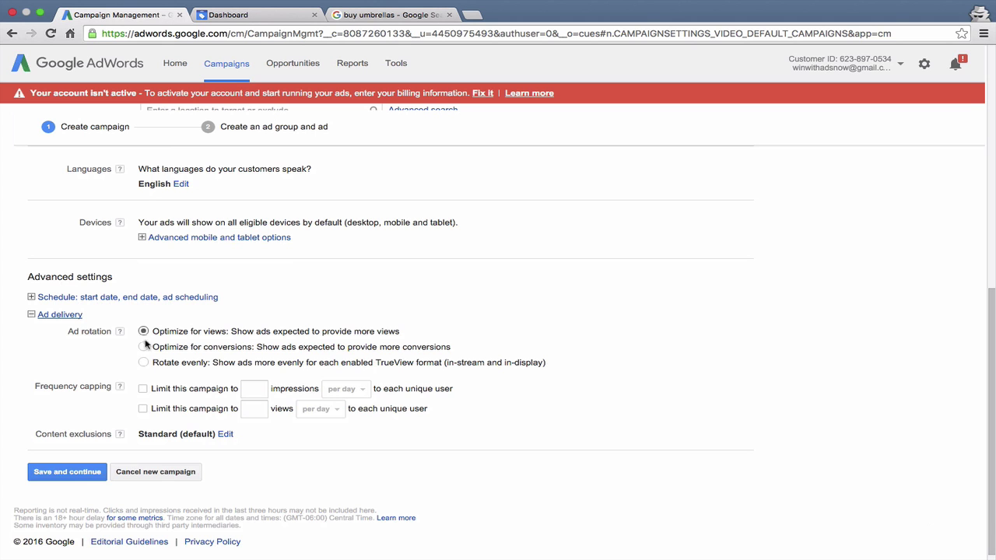
pyautogui.click(143, 363)
pyautogui.click(142, 332)
pyautogui.click(144, 362)
pyautogui.click(143, 331)
pyautogui.scroll(-1, 86, 345)
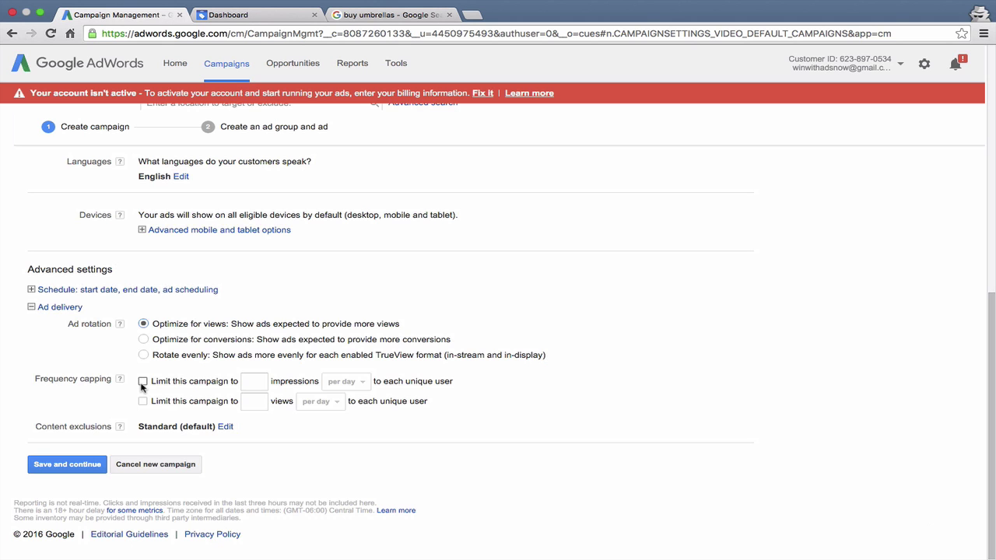
# Try the impression and view frequency caps per unique user, check the period choices, and turn both limits off.
pyautogui.click(143, 382)
pyautogui.click(253, 381)
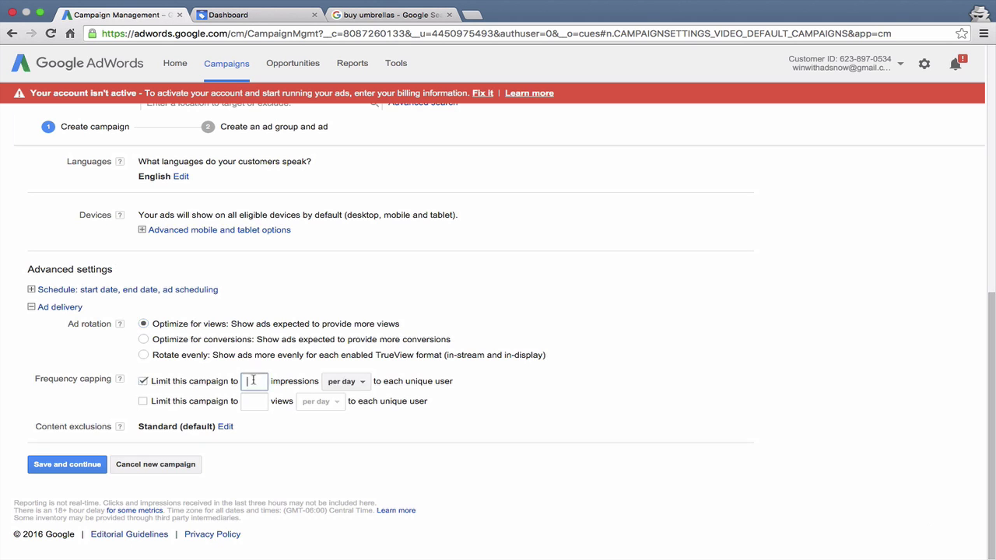
pyautogui.click(345, 382)
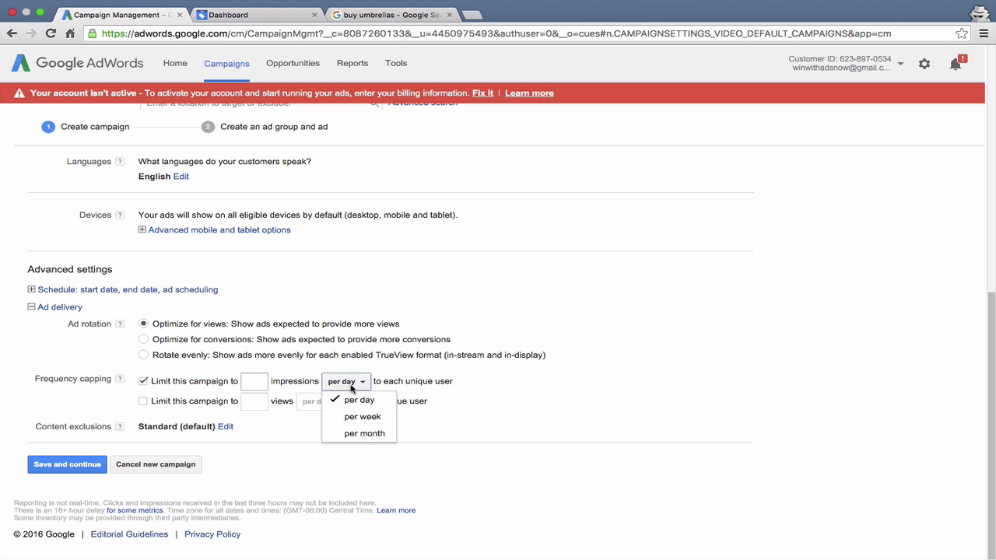
pyautogui.click(304, 378)
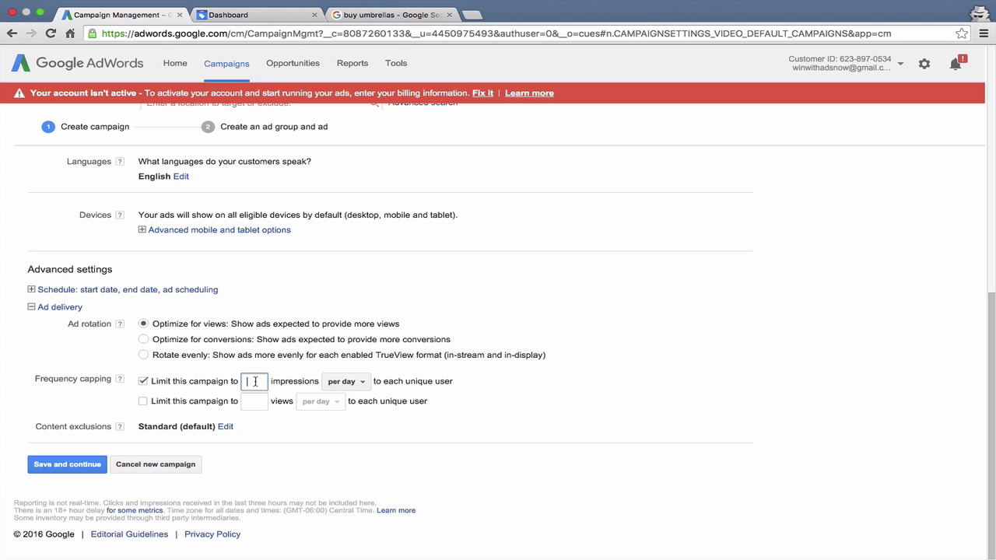
pyautogui.click(143, 381)
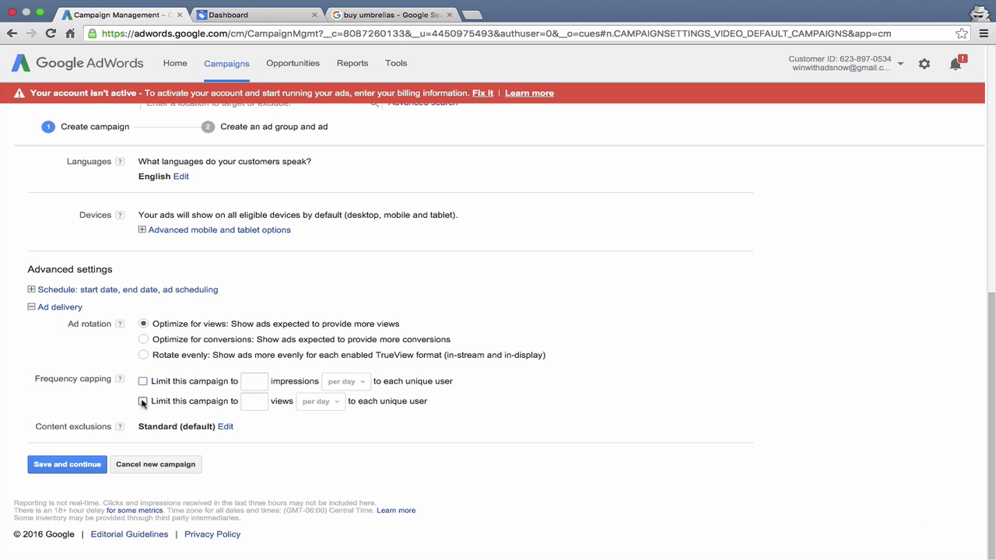
pyautogui.click(143, 402)
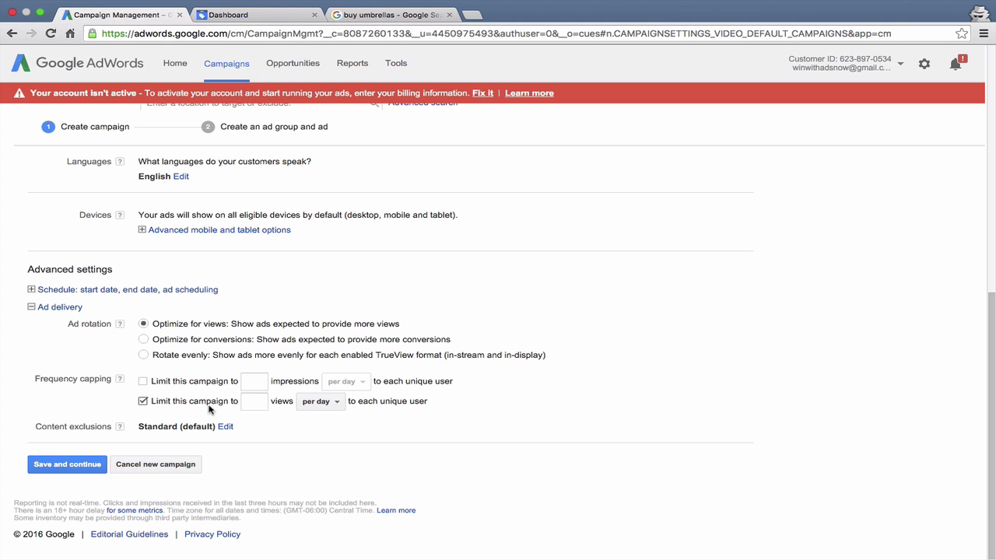
pyautogui.click(253, 399)
pyautogui.click(183, 409)
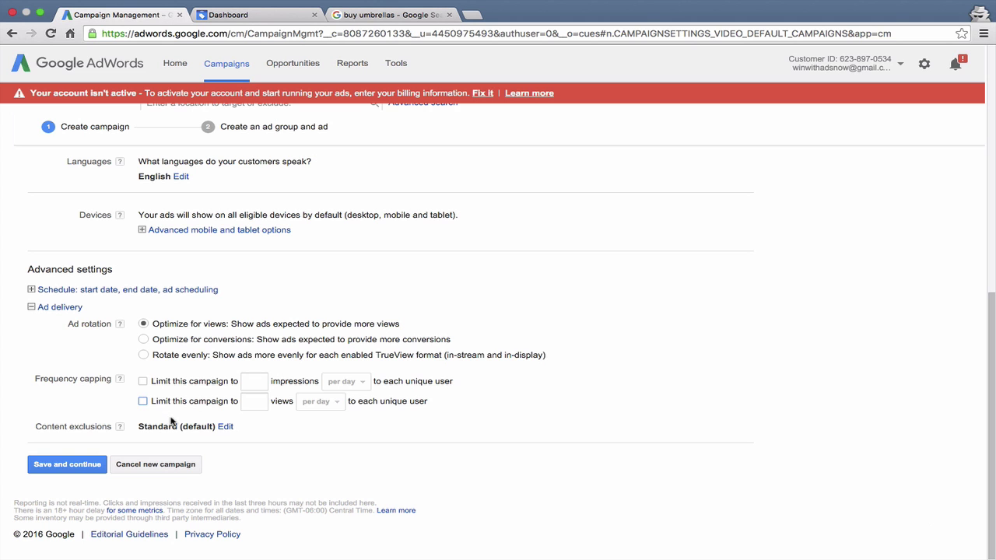
# Review the content exclusions settings, including the digital content label and content type exclusions, and close them without changes.
pyautogui.click(225, 430)
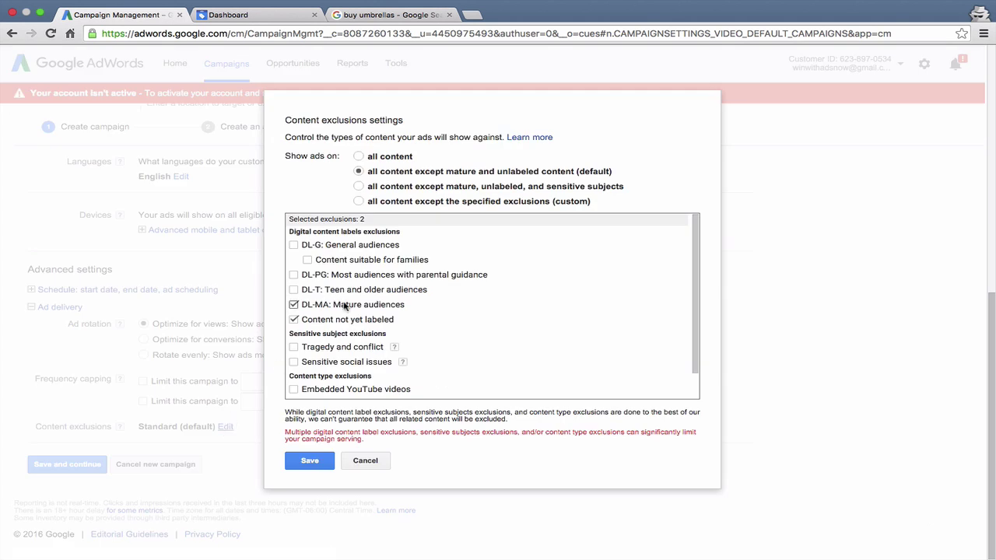
pyautogui.scroll(-2, 343, 305)
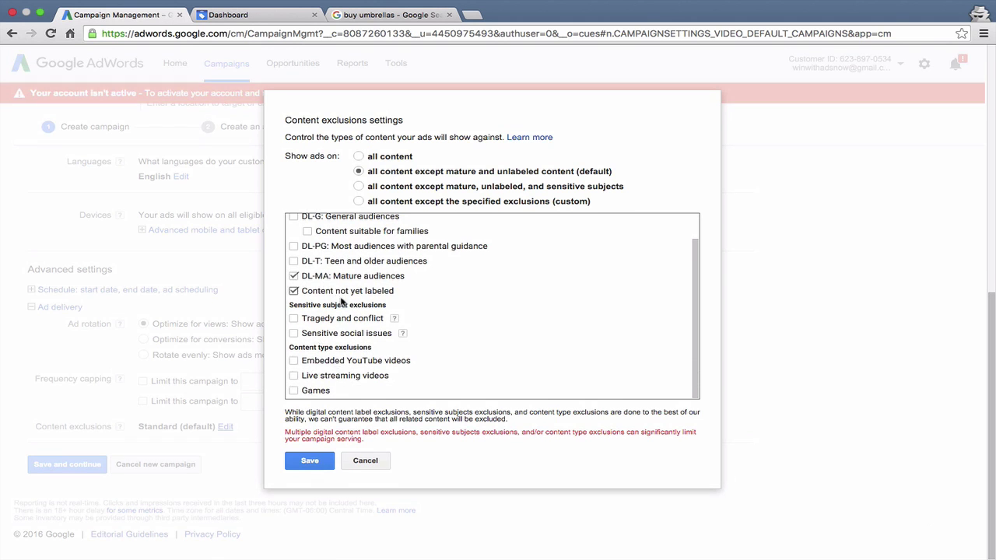
pyautogui.scroll(2, 341, 302)
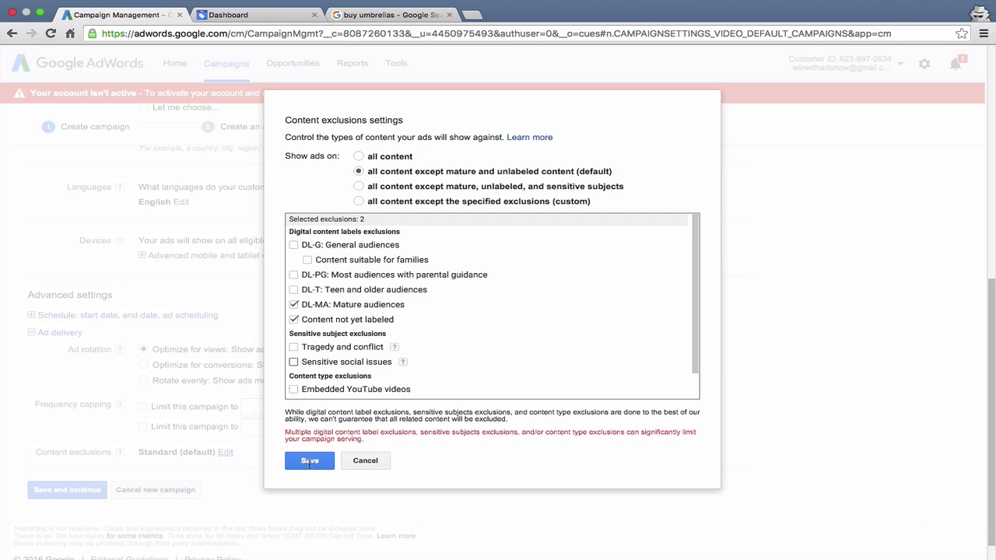
pyautogui.click(365, 460)
pyautogui.scroll(-1, 375, 466)
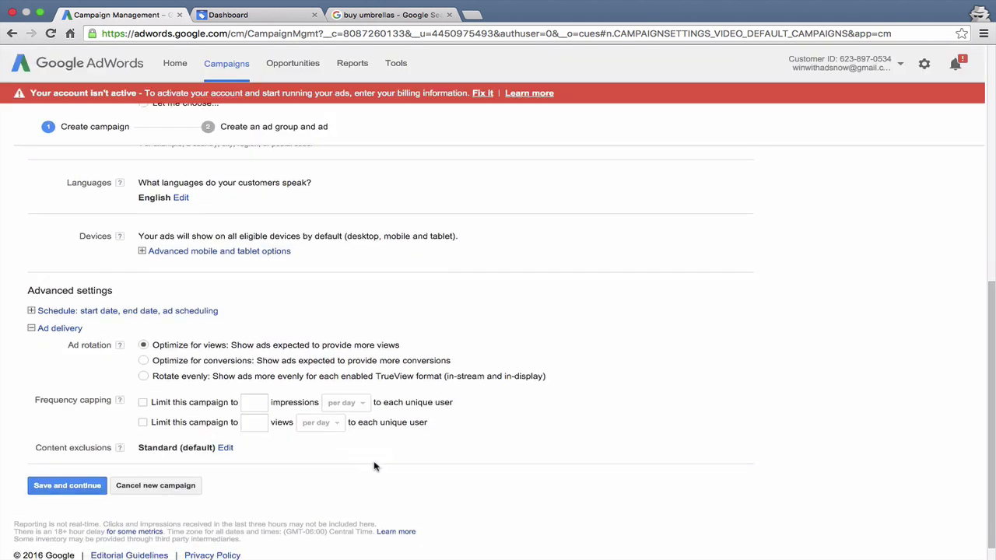
# Save the campaign settings, continue to the ad group setup, and name the ad group YouTube.
pyautogui.click(74, 480)
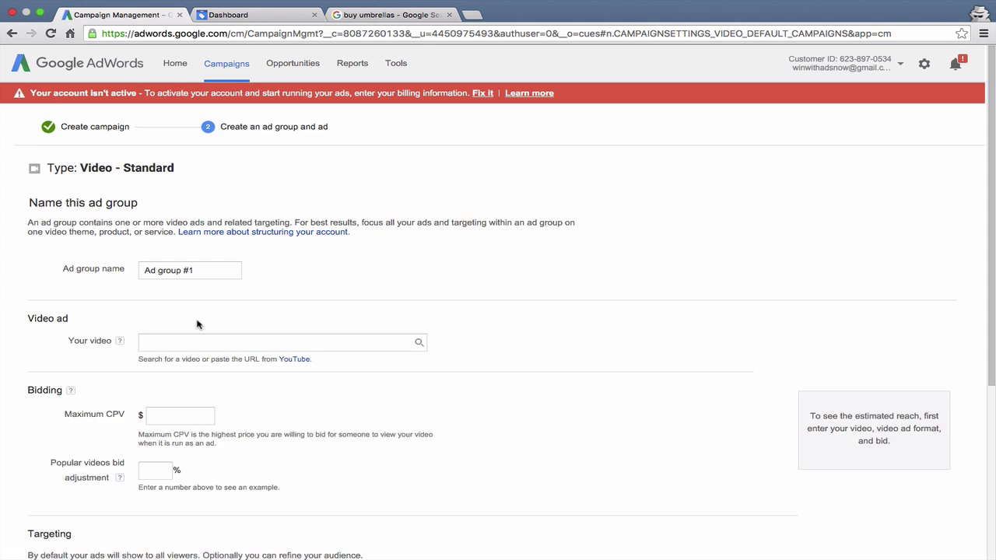
pyautogui.click(224, 264)
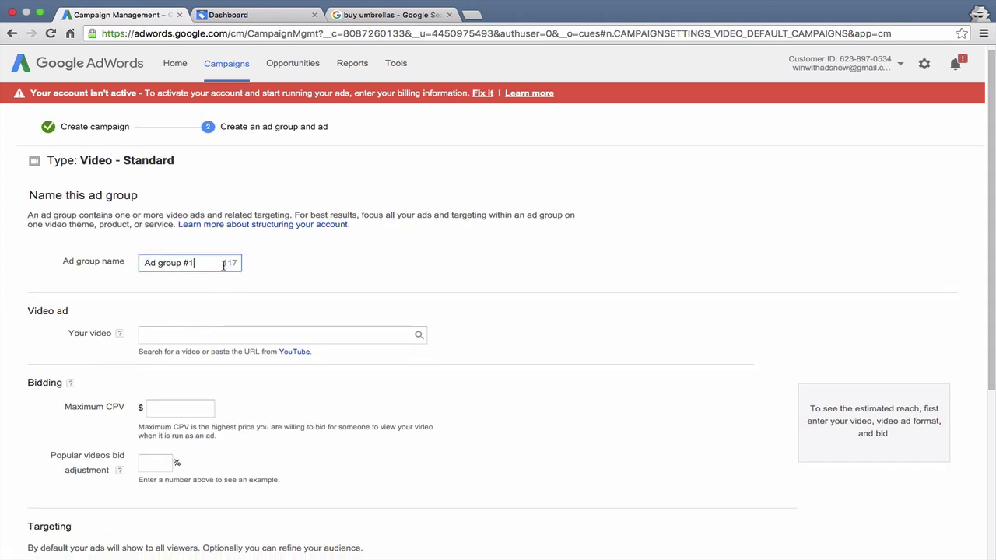
pyautogui.moveTo(223, 265); pyautogui.dragTo(136, 259)
pyautogui.write('YouTube')
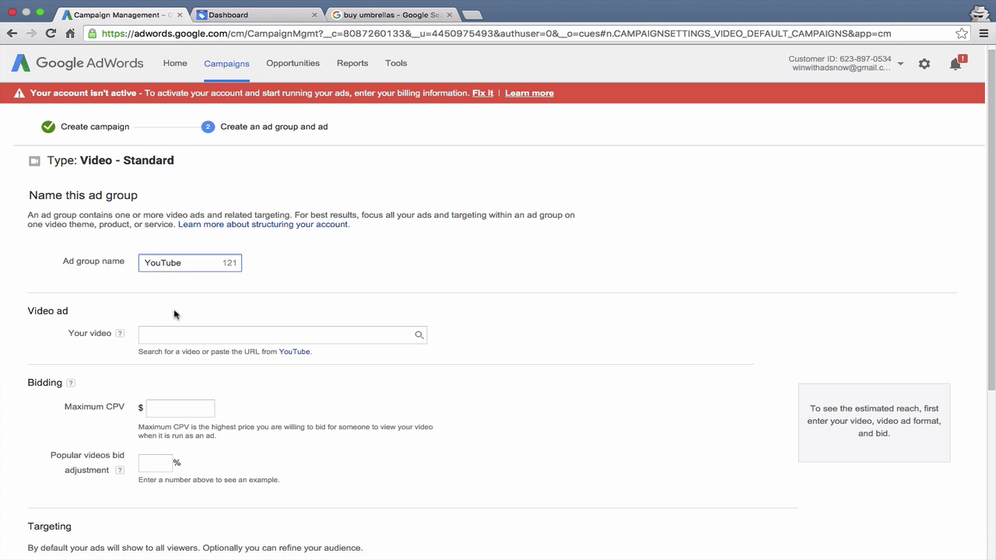
# Examine the video field and the bidding fields for maximum CPV and popular videos bid adjustment, including the adjustment's help text.
pyautogui.scroll(-1, 174, 314)
pyautogui.click(175, 311)
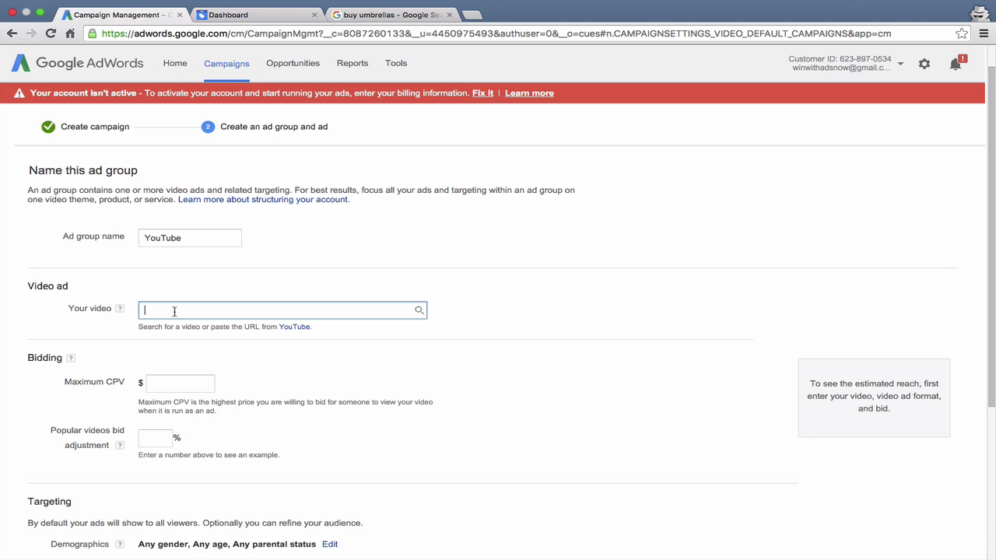
pyautogui.scroll(-3, 167, 320)
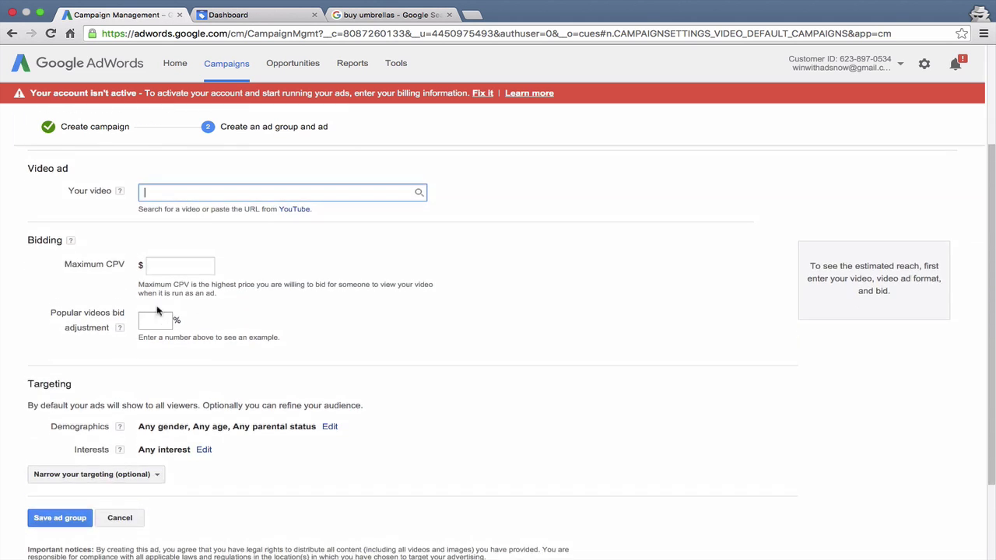
pyautogui.click(157, 264)
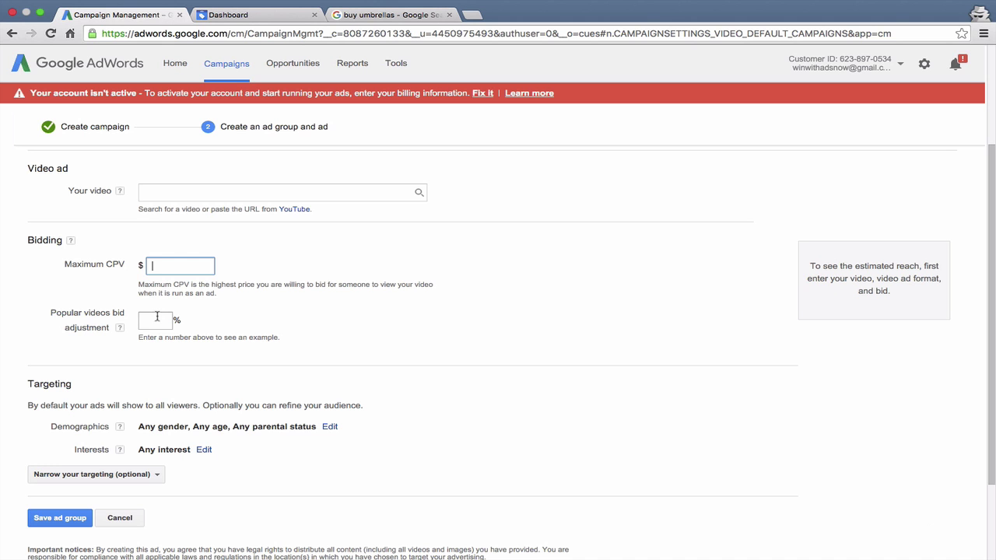
pyautogui.click(120, 327)
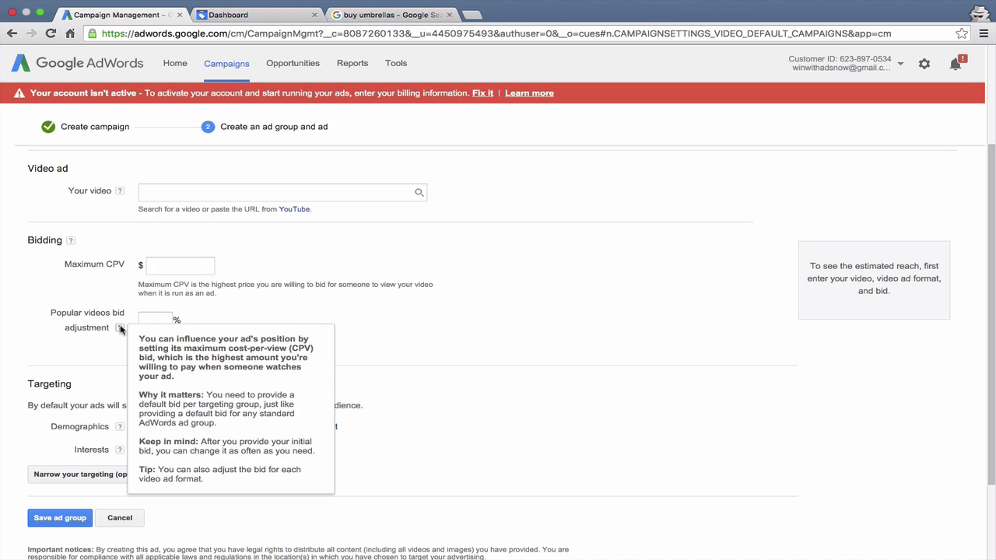
pyautogui.click(146, 319)
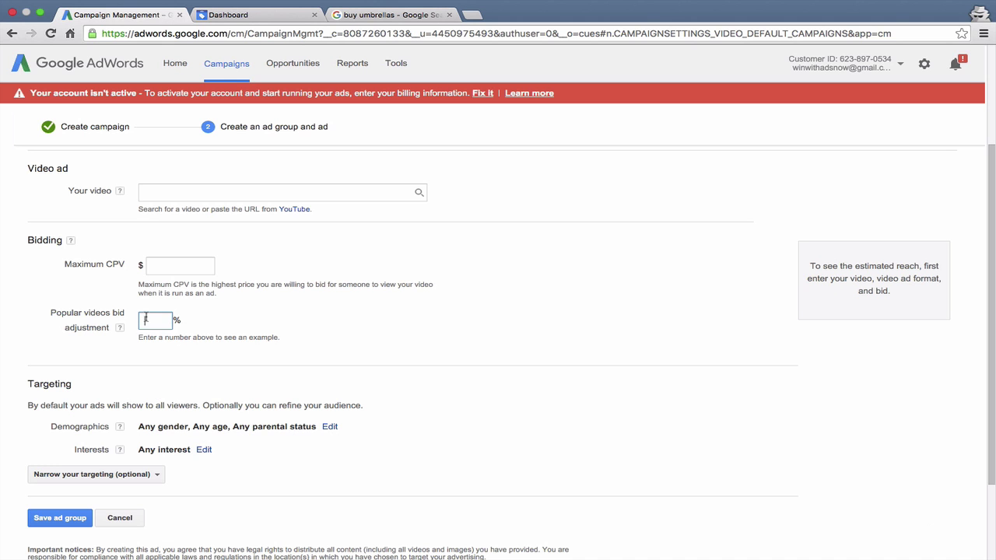
pyautogui.moveTo(50, 314); pyautogui.dragTo(111, 324)
pyautogui.click(94, 317)
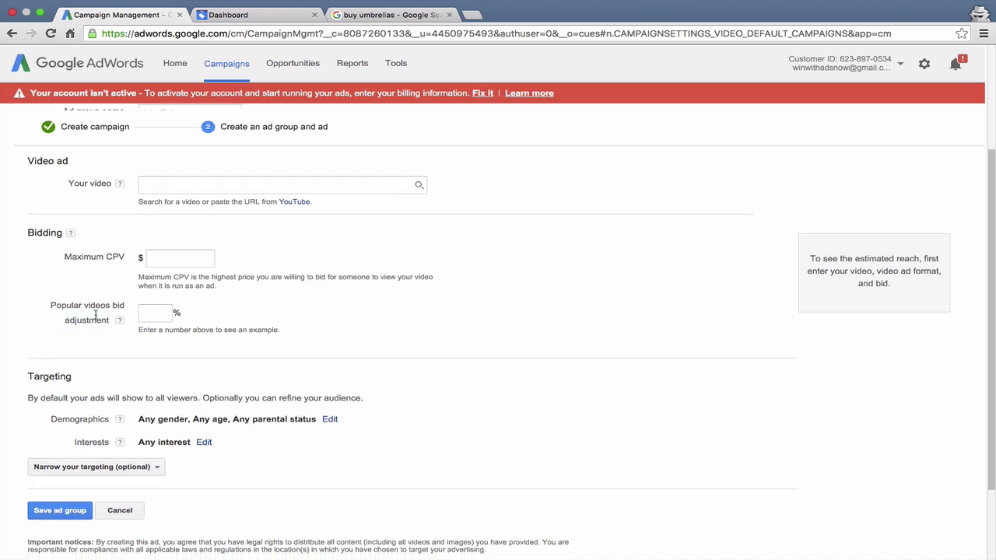
# Review the gender, age and parental status choices in the demographic targeting, and close them without changes.
pyautogui.scroll(-2, 95, 319)
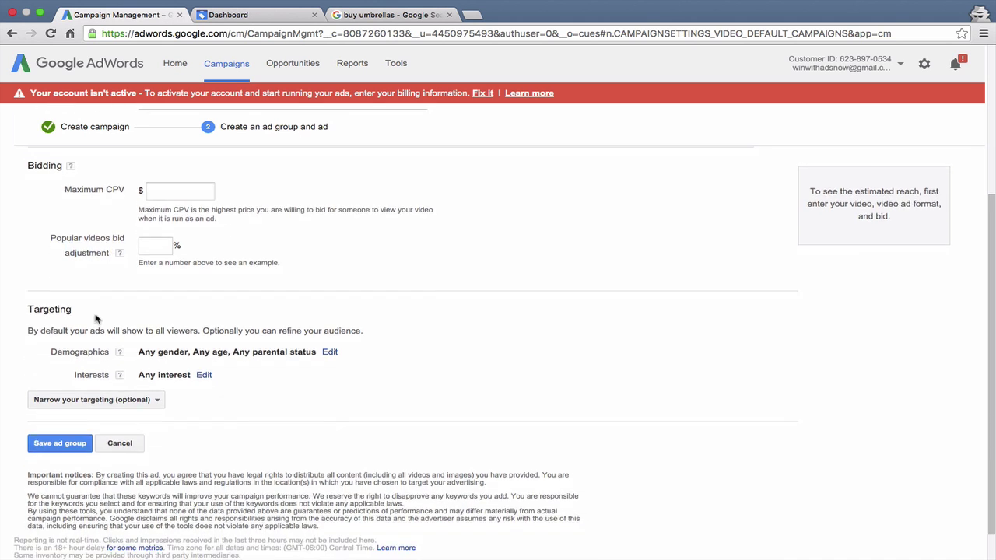
pyautogui.scroll(-1, 96, 318)
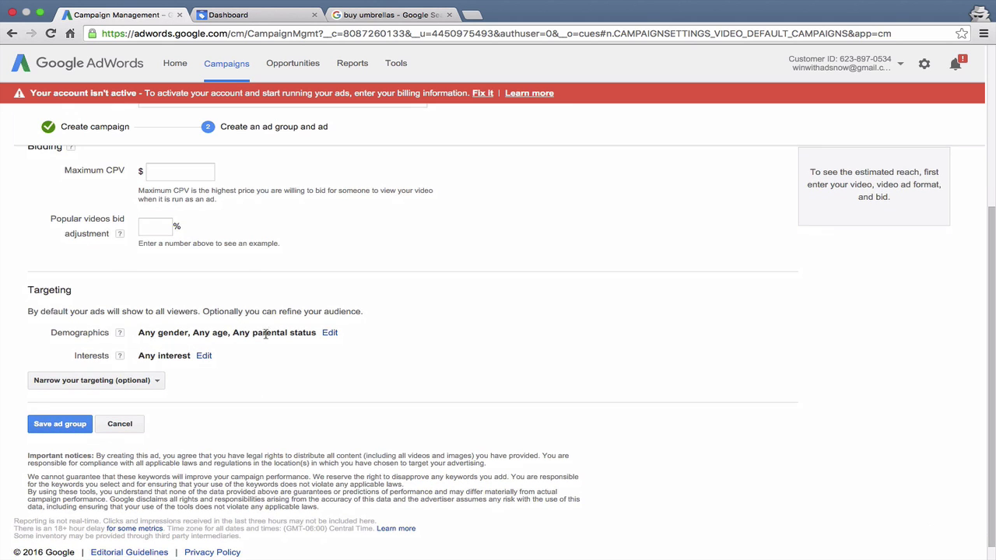
pyautogui.click(329, 333)
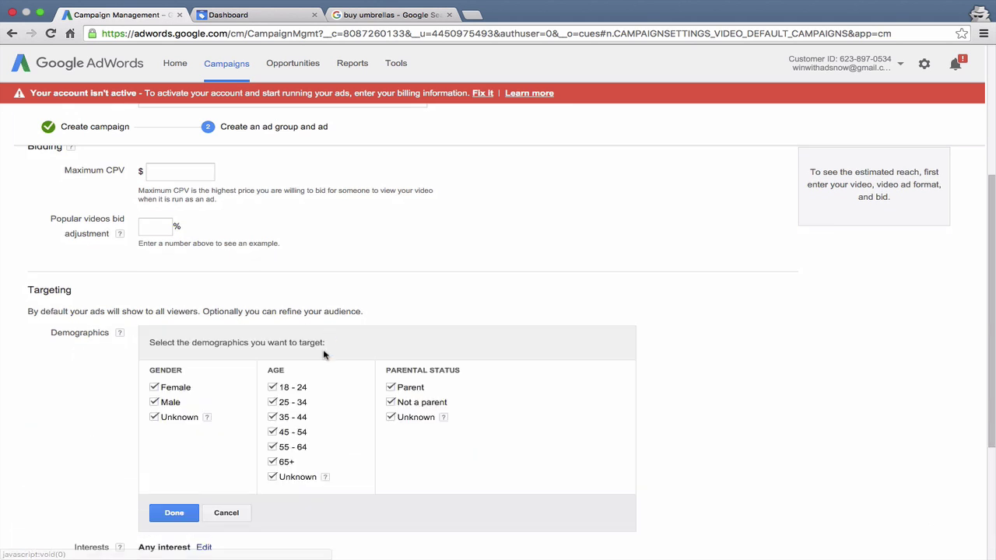
pyautogui.scroll(-3, 326, 347)
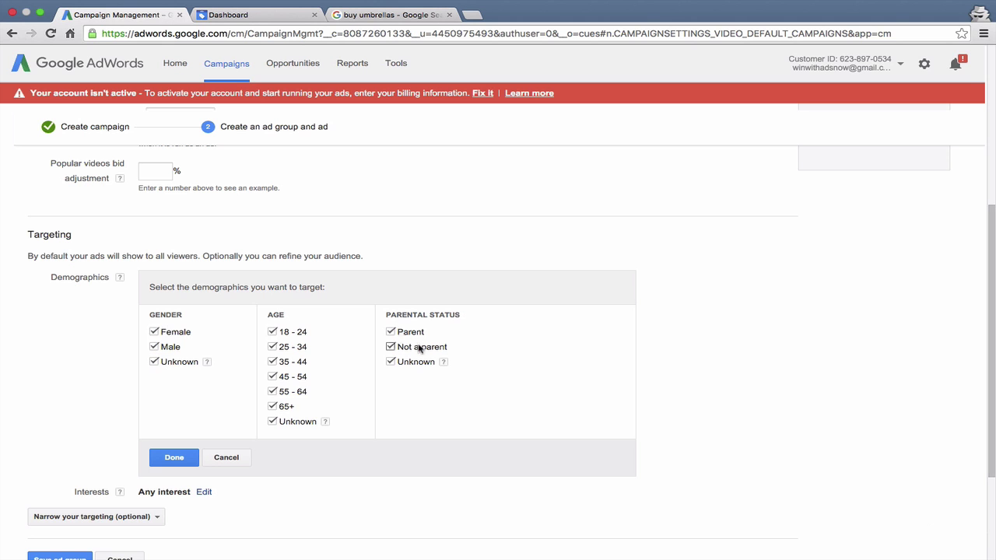
pyautogui.click(225, 459)
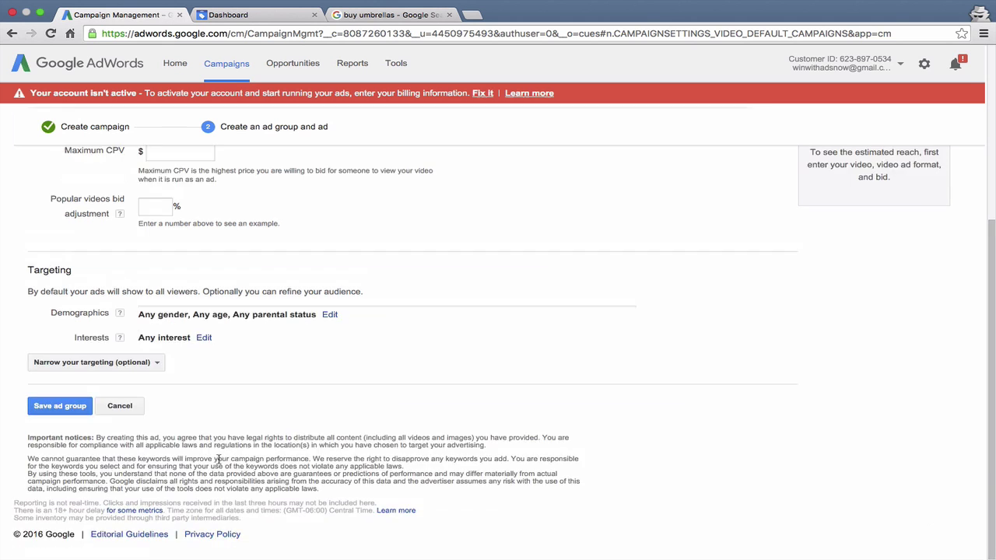
# Open the interest targeting and look through the full list of affinity audiences (reach).
pyautogui.click(203, 339)
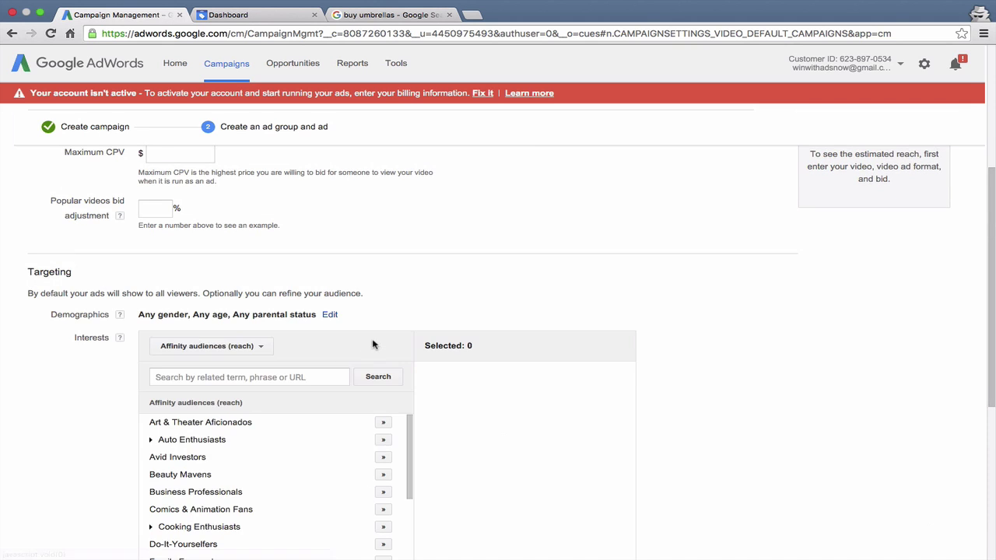
pyautogui.scroll(-2, 373, 344)
pyautogui.scroll(-5, 374, 345)
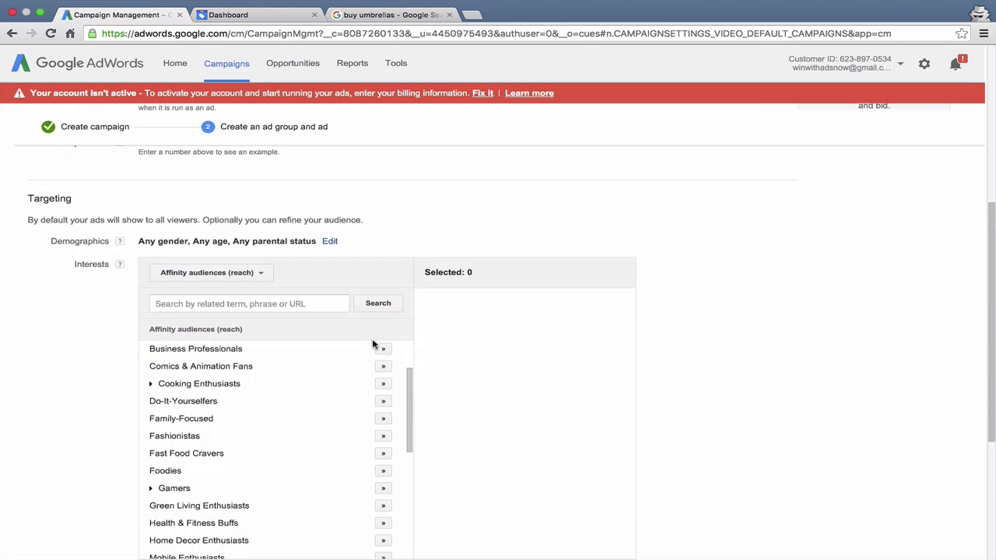
pyautogui.scroll(-8, 349, 379)
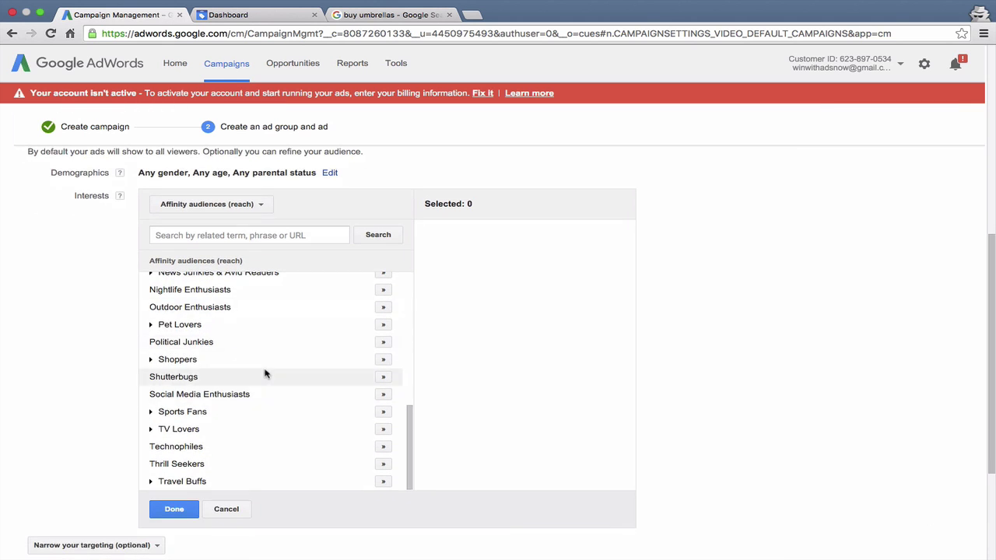
pyautogui.scroll(5, 265, 371)
pyautogui.scroll(5, 265, 374)
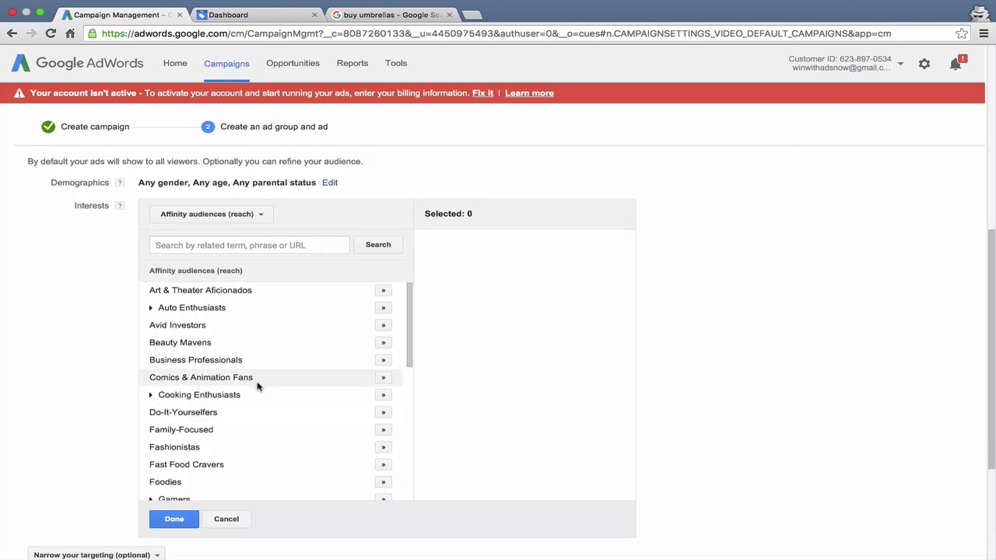
# Review the in-market audiences (ROI) and custom affinity audiences, and close the interest targeting without selecting any.
pyautogui.click(234, 219)
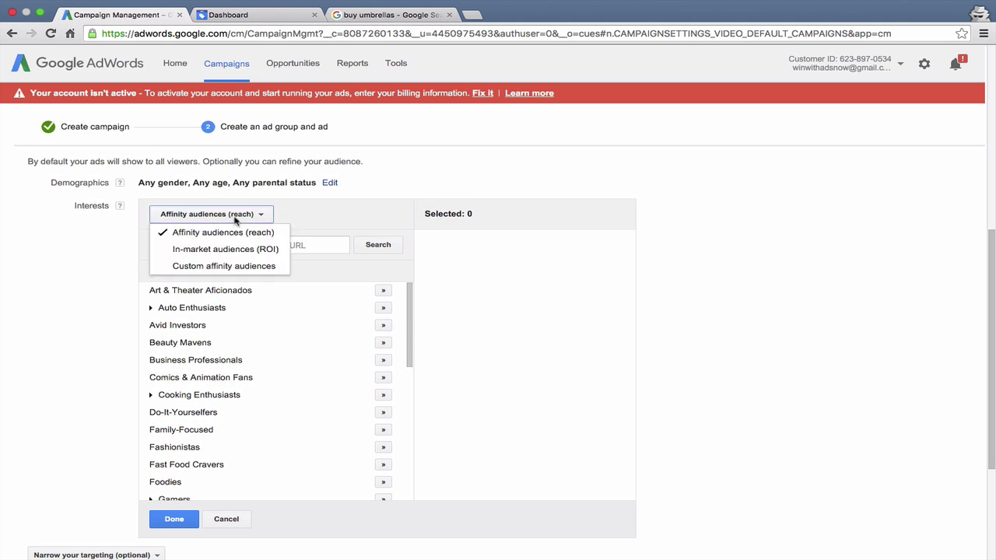
pyautogui.click(225, 249)
pyautogui.click(228, 217)
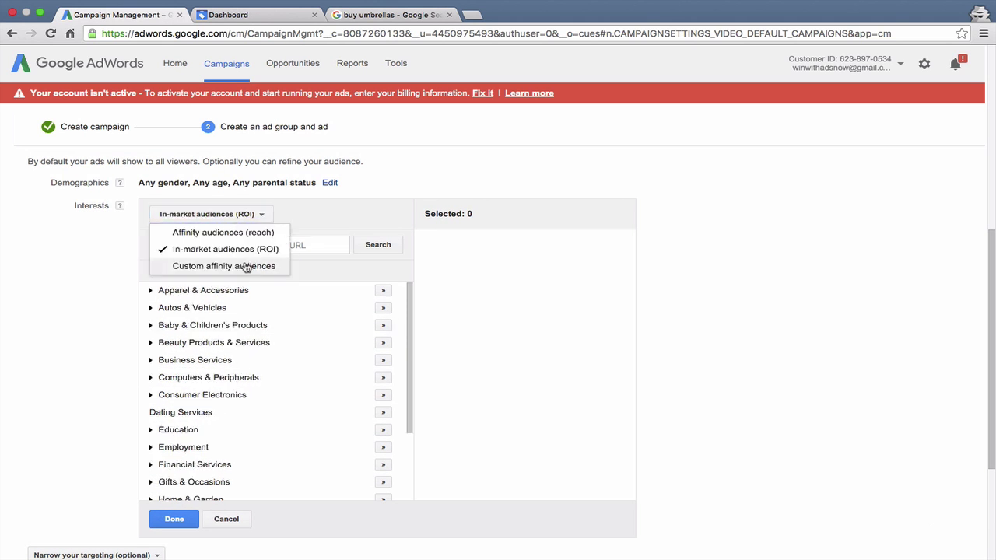
pyautogui.click(248, 266)
pyautogui.click(230, 245)
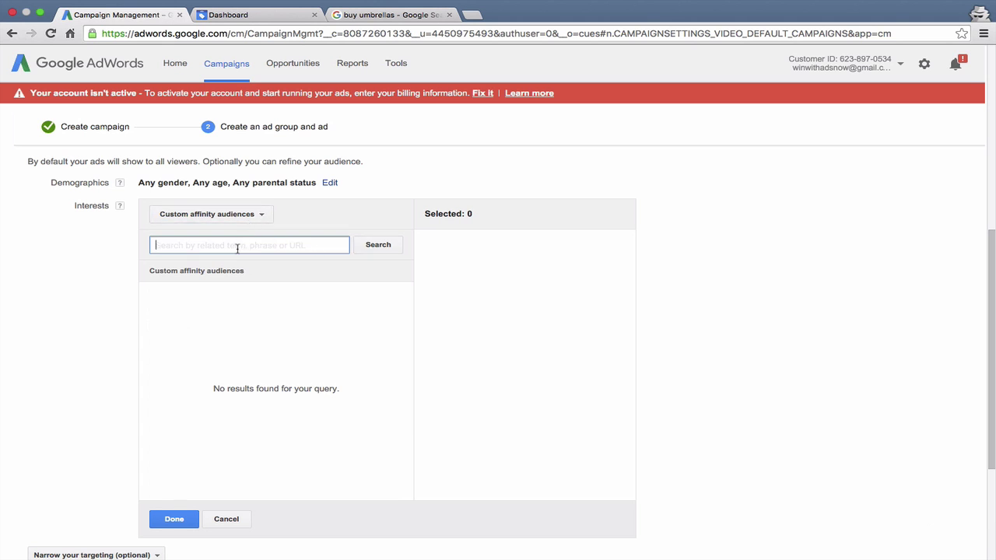
pyautogui.click(285, 213)
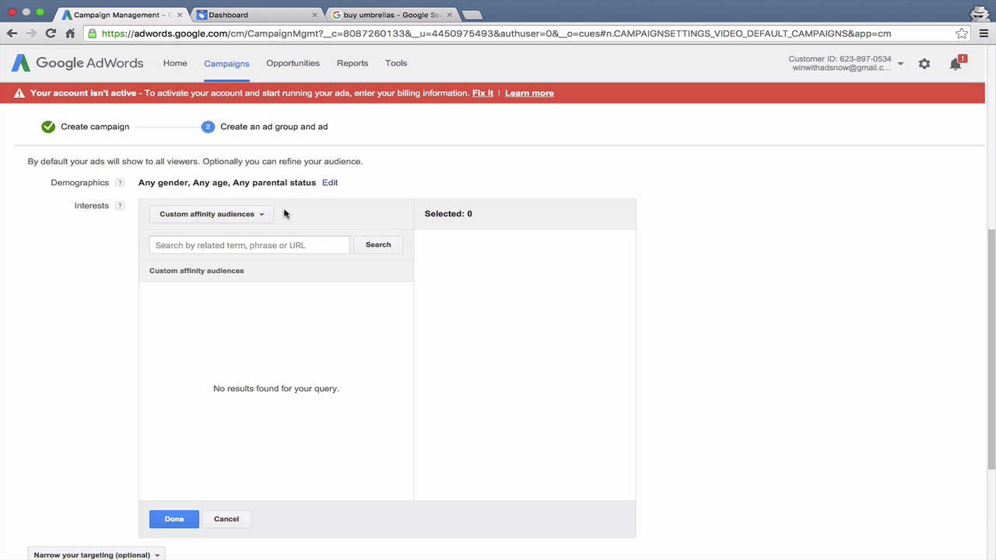
pyautogui.click(231, 244)
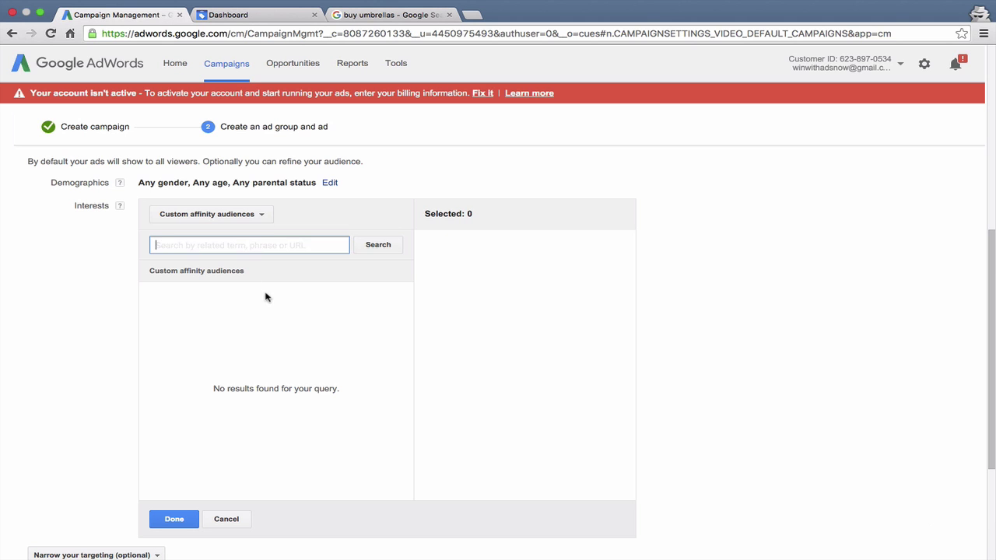
pyautogui.click(491, 276)
pyautogui.click(178, 220)
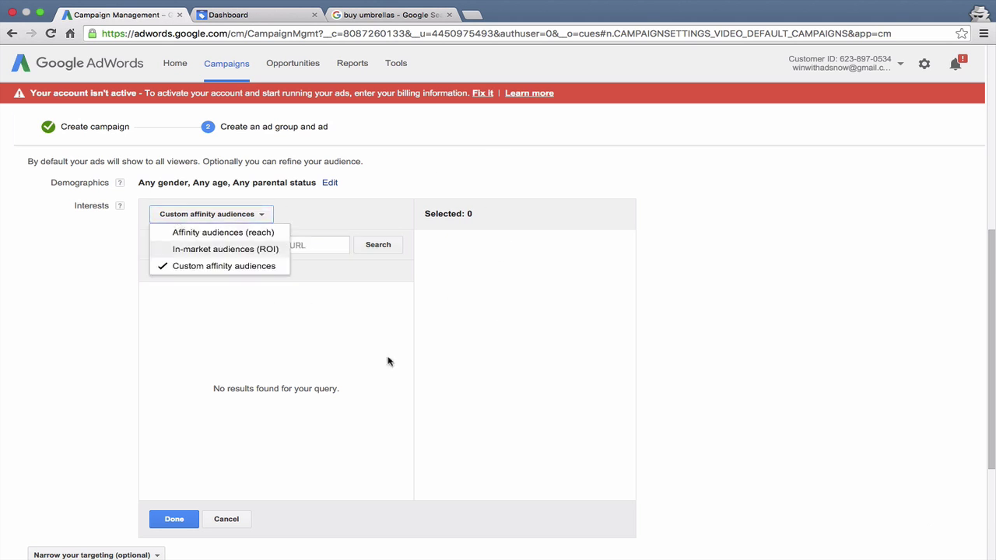
pyautogui.click(387, 363)
pyautogui.click(240, 518)
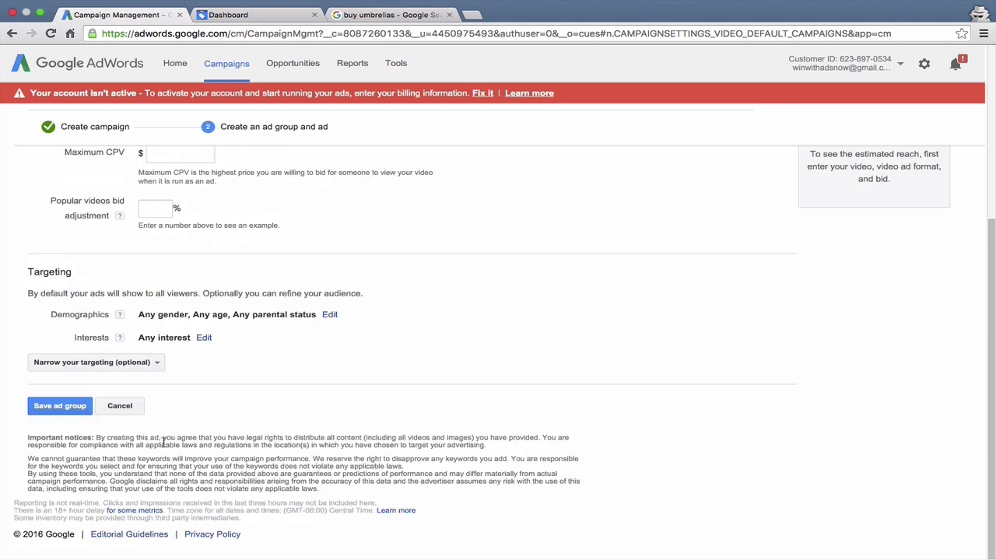
# Review the optional Keywords targeting with its keyword entry area, and cancel it without adding keywords.
pyautogui.click(59, 363)
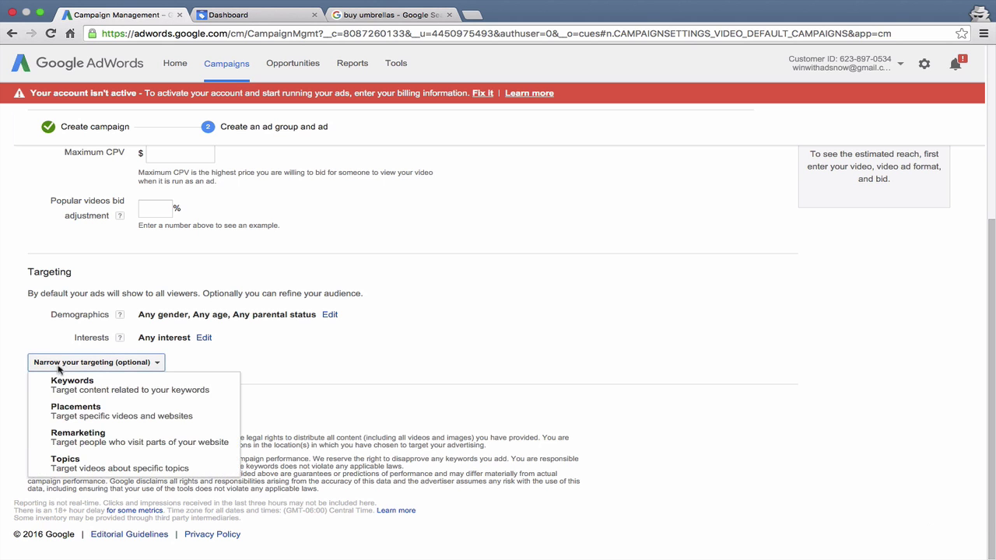
pyautogui.click(66, 390)
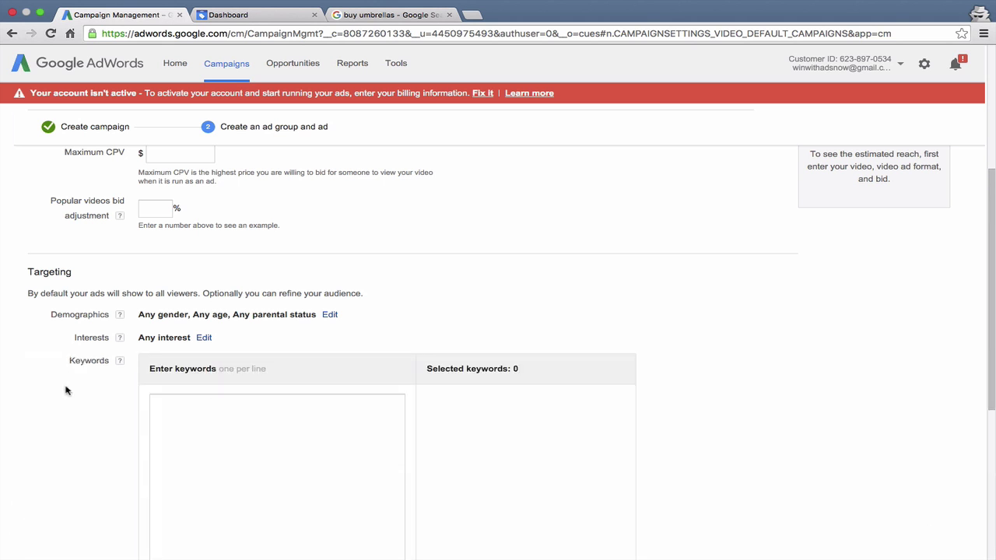
pyautogui.scroll(-3, 199, 361)
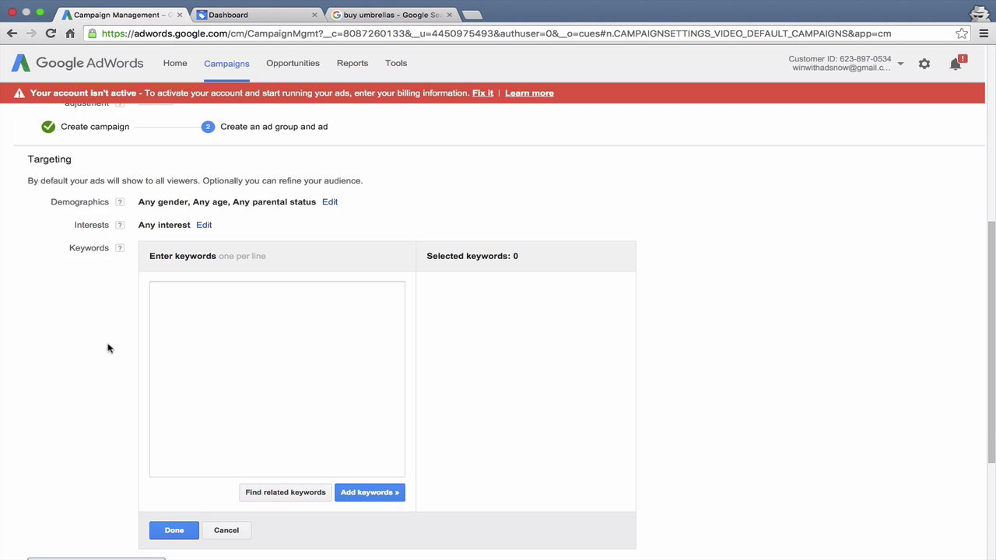
pyautogui.click(226, 529)
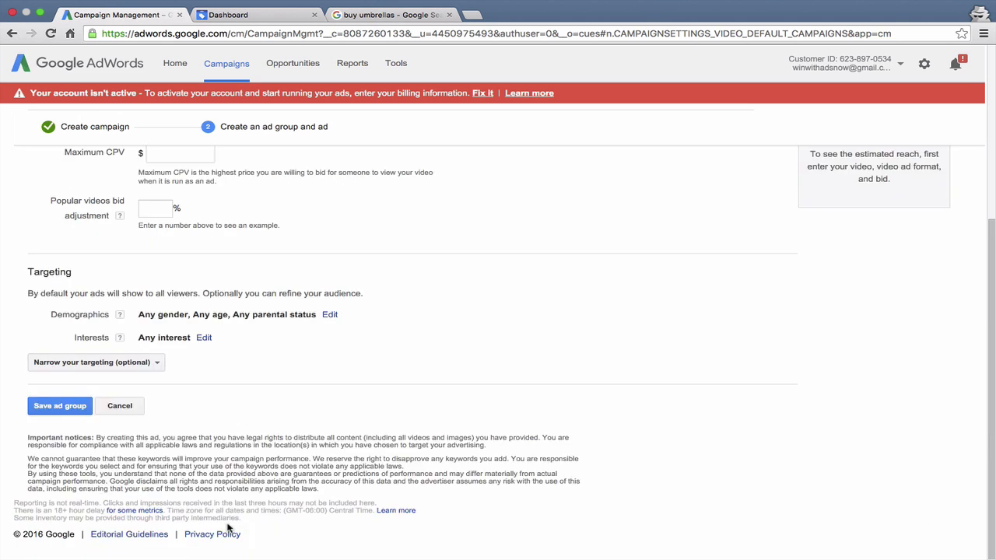
# Review the optional Placements targeting with its manual entry area, and cancel it without adding placements.
pyautogui.click(138, 363)
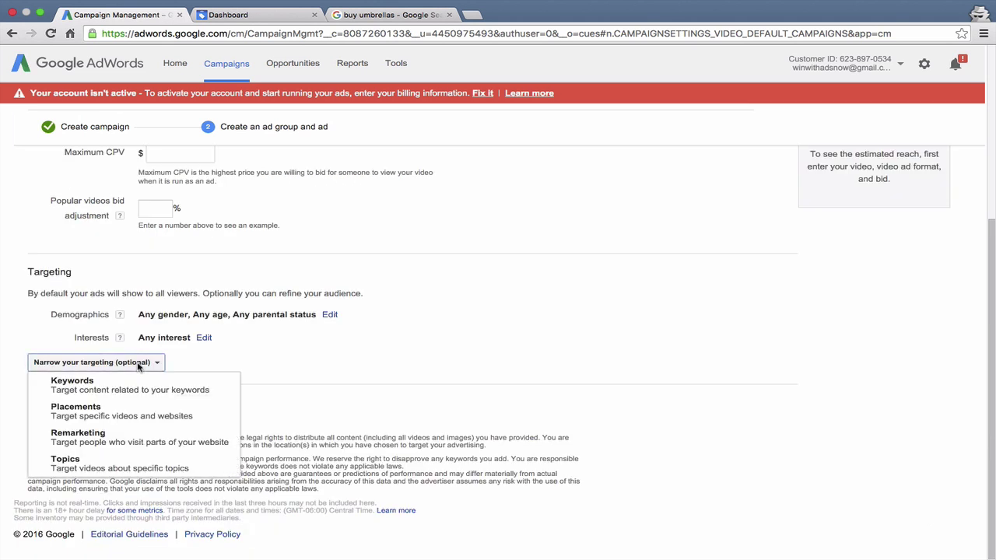
pyautogui.click(122, 410)
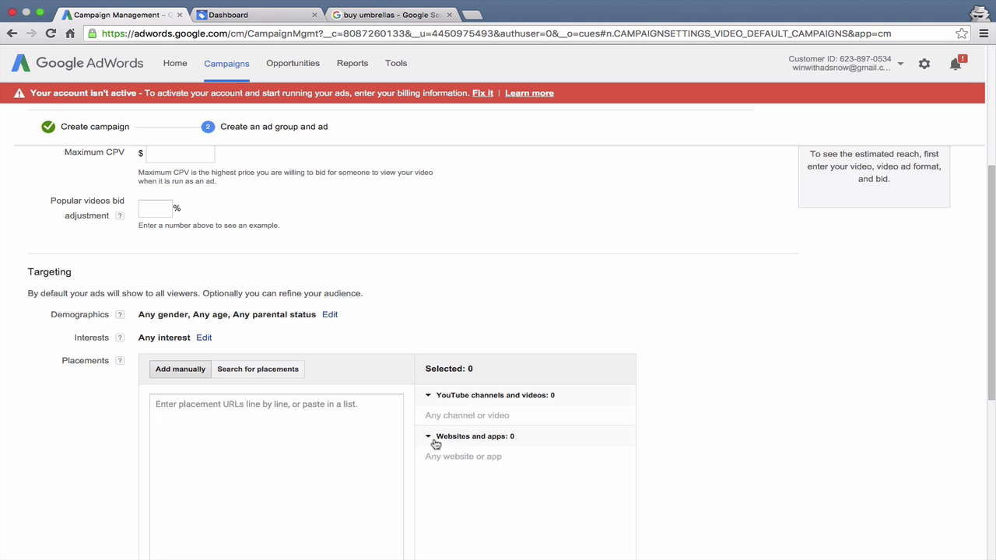
pyautogui.scroll(-3, 387, 348)
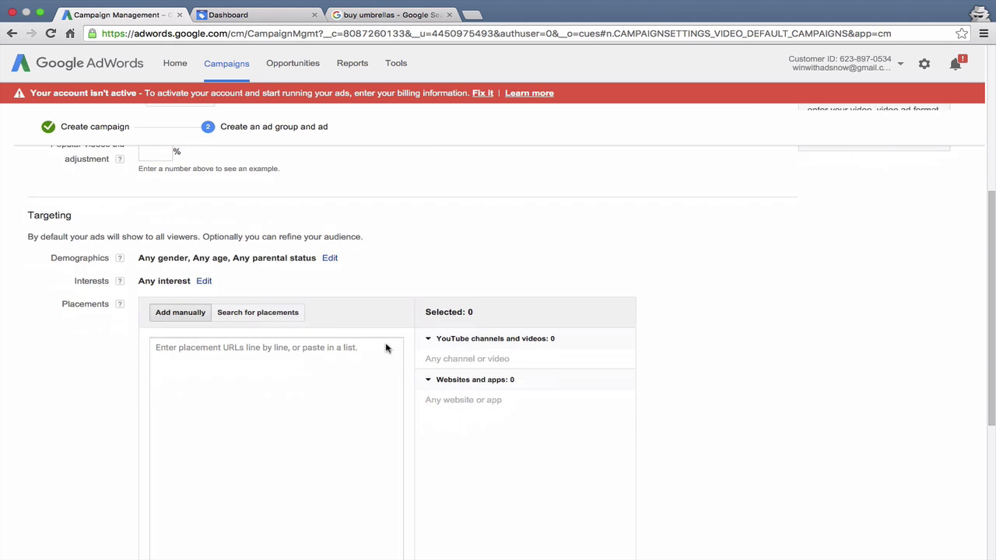
pyautogui.scroll(-1, 387, 347)
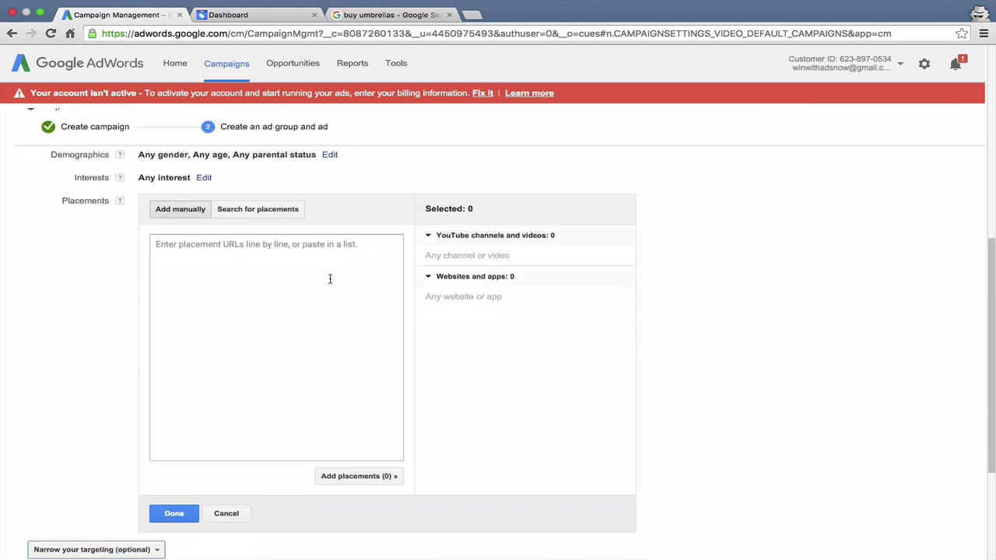
pyautogui.click(226, 513)
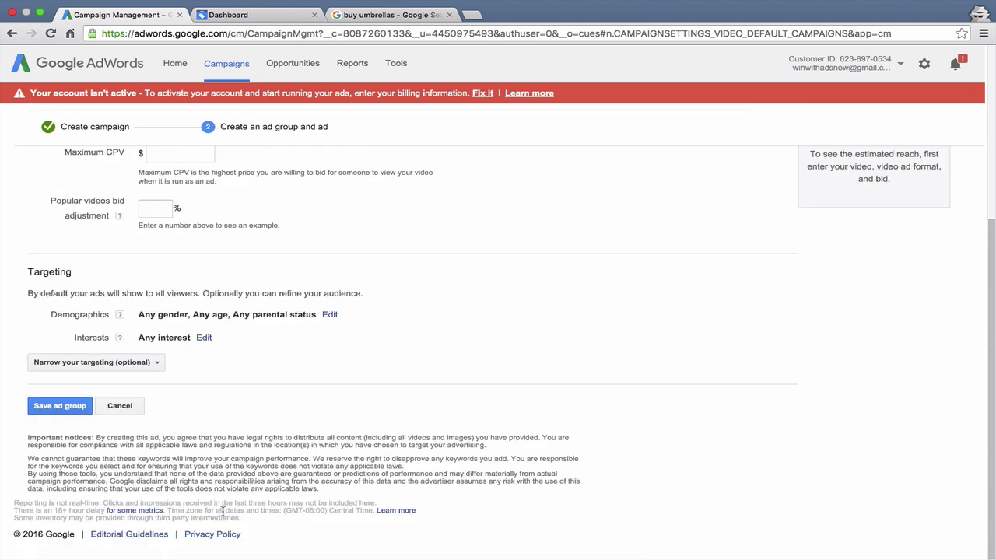
# Review the optional Remarketing targeting and its available list types, and cancel it without selecting a list.
pyautogui.click(121, 364)
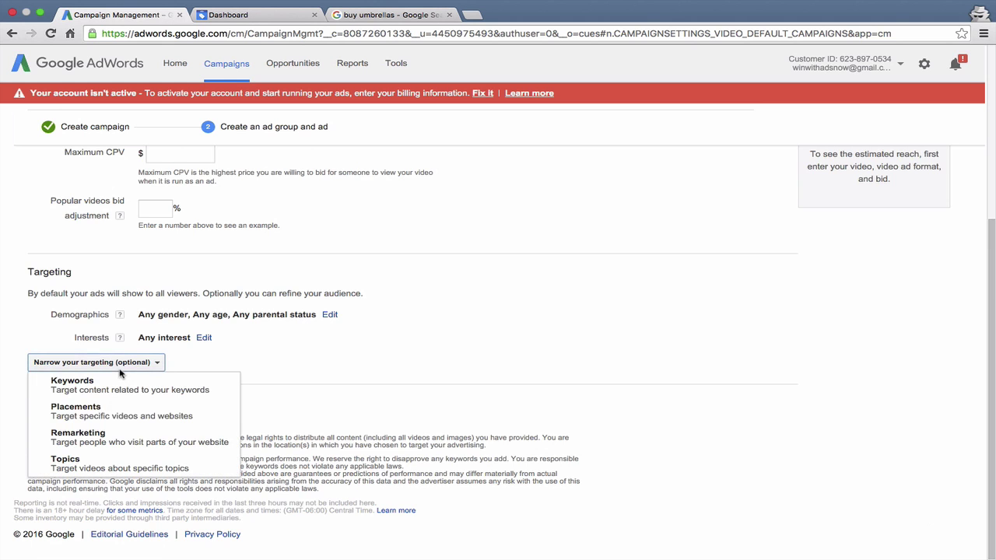
pyautogui.click(115, 436)
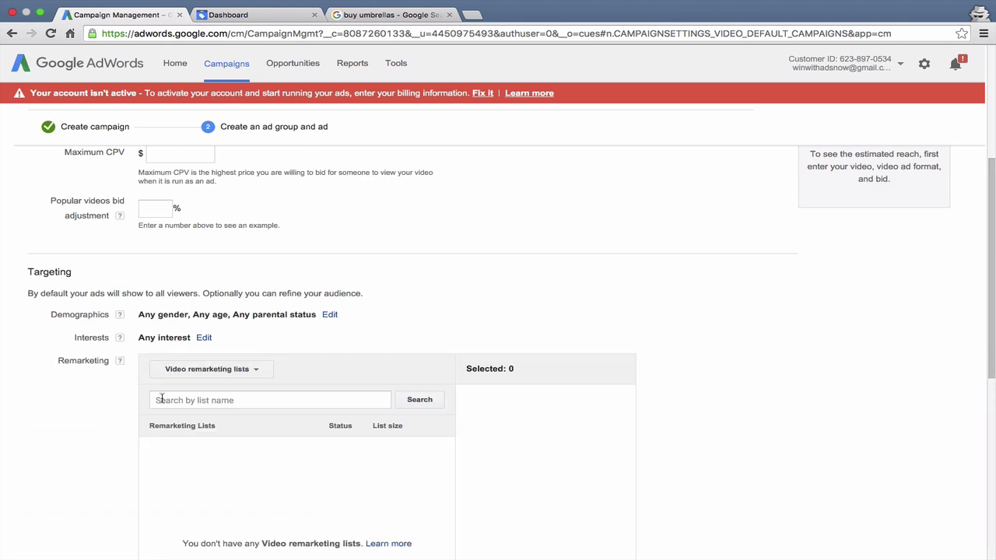
pyautogui.scroll(-1, 175, 389)
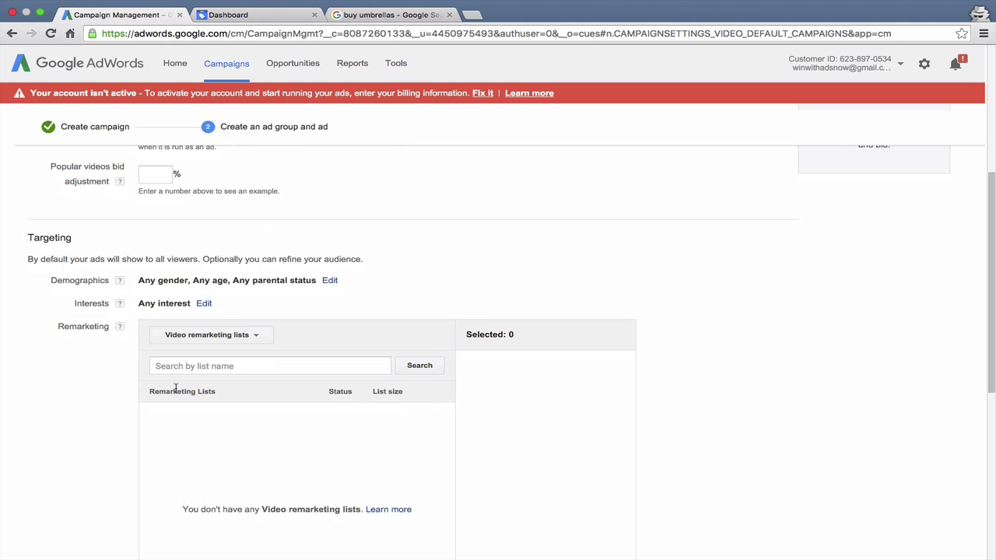
pyautogui.click(178, 336)
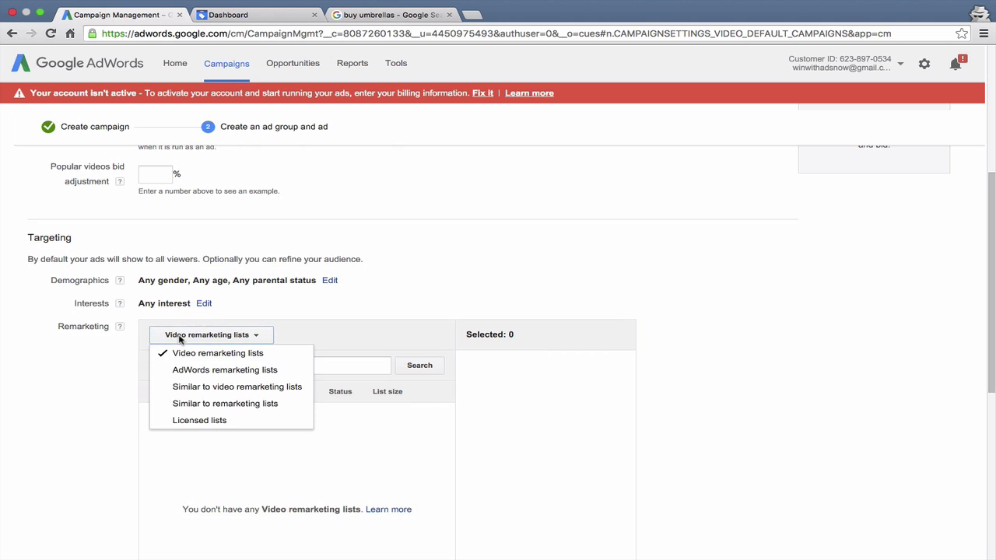
pyautogui.click(85, 373)
pyautogui.scroll(-5, 85, 373)
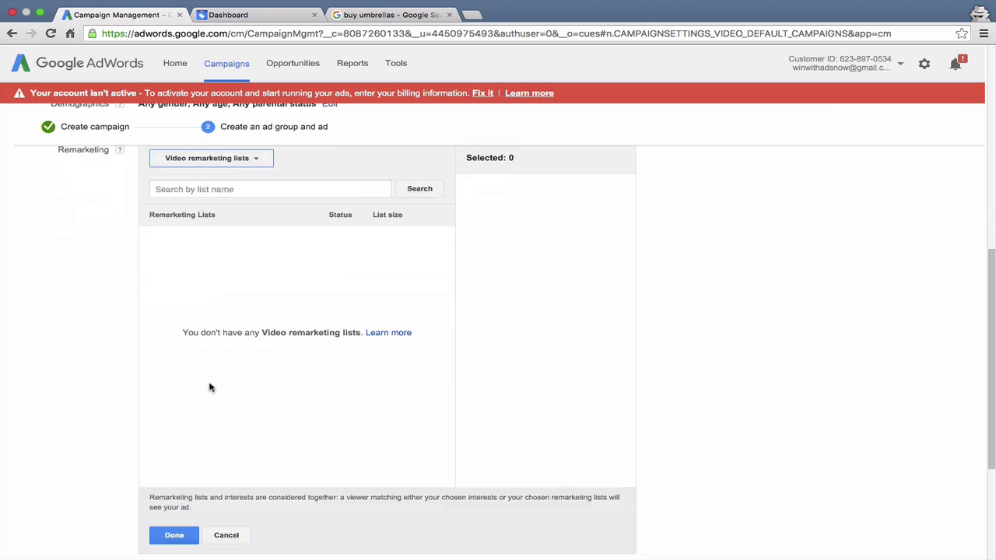
pyautogui.click(226, 535)
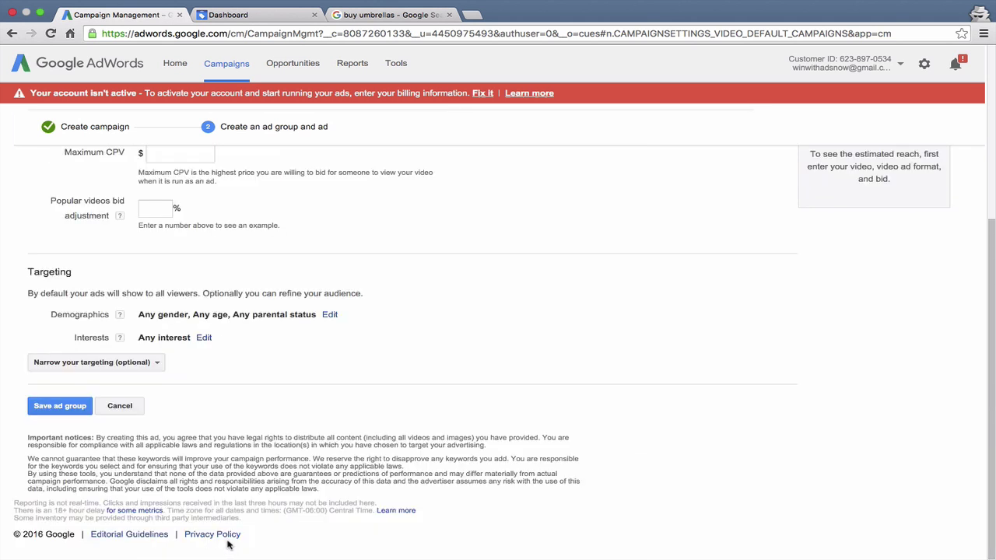
# Look through the topic categories of the optional Topics targeting, and cancel it without selecting any.
pyautogui.click(128, 369)
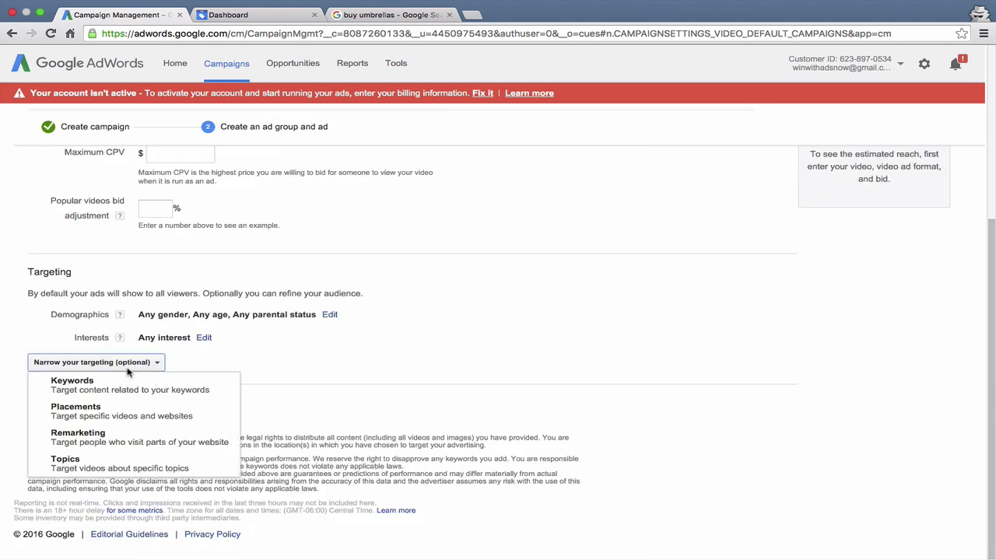
pyautogui.click(133, 456)
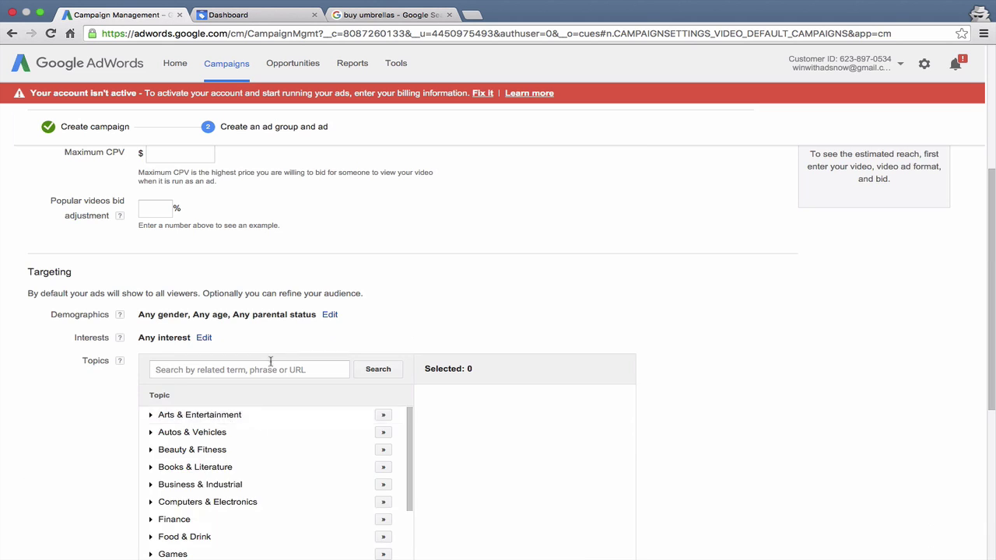
pyautogui.scroll(-2, 348, 314)
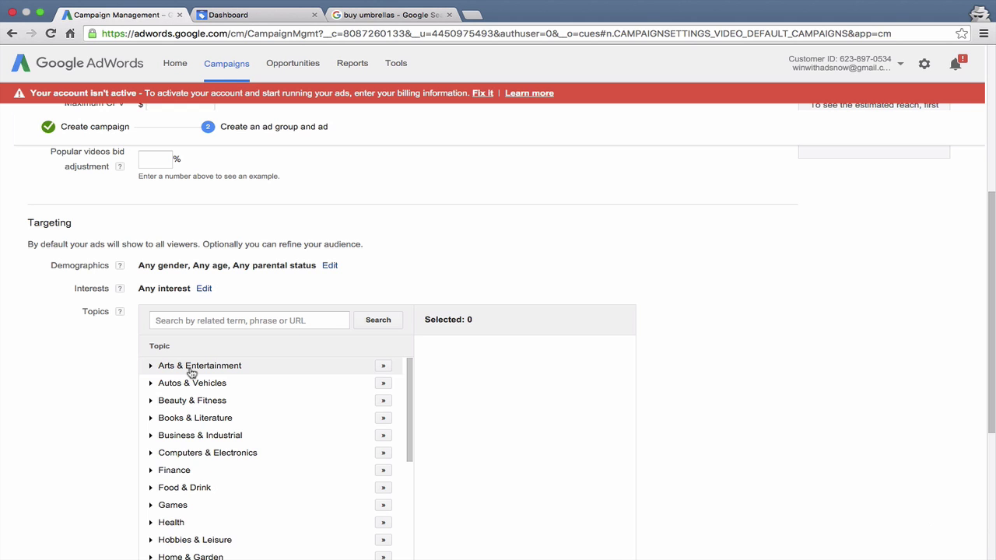
pyautogui.scroll(-5, 323, 316)
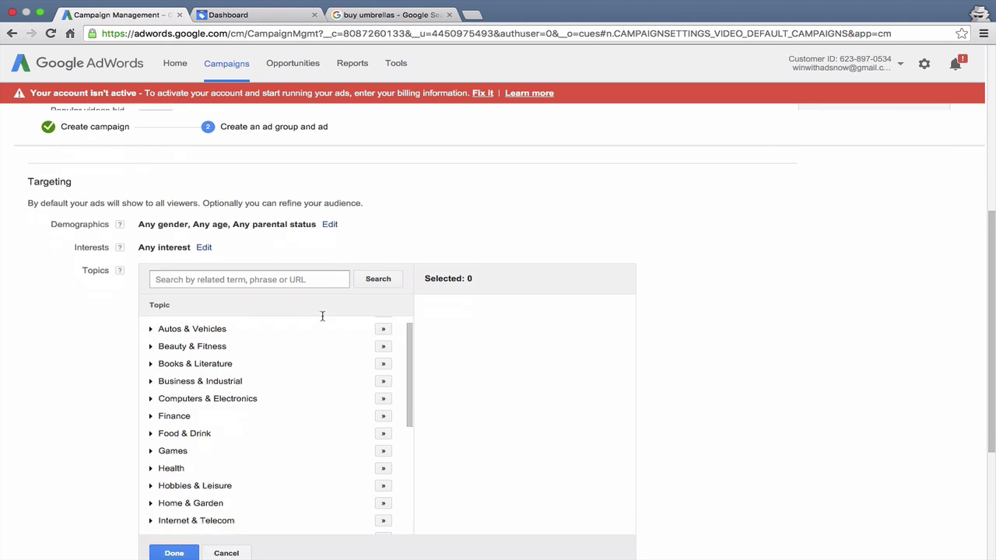
pyautogui.scroll(-3, 451, 405)
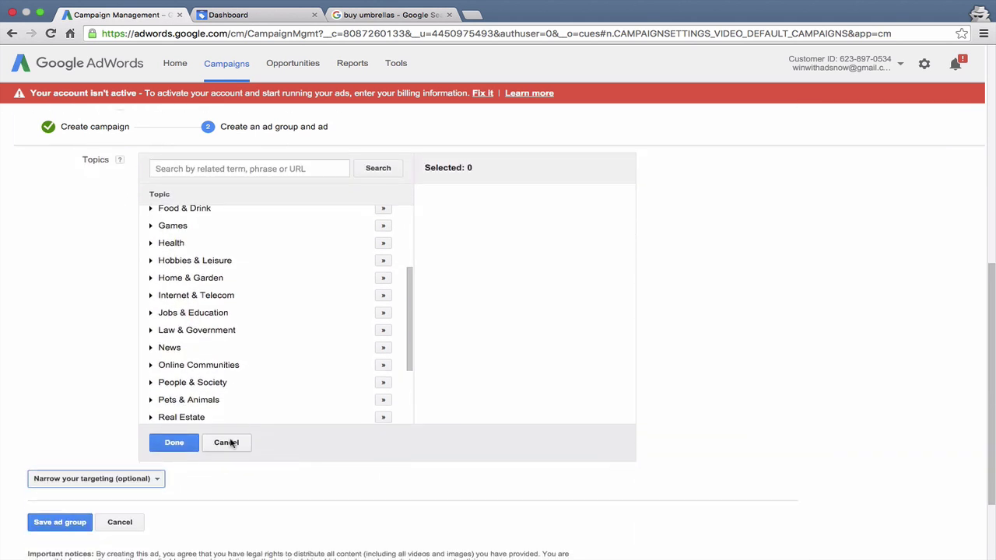
pyautogui.click(227, 442)
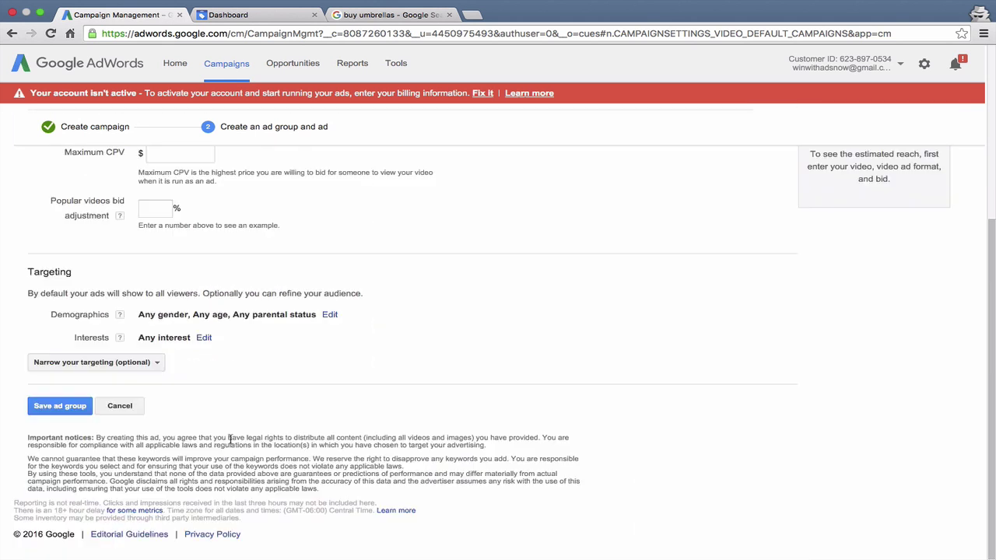
pyautogui.click(109, 362)
pyautogui.click(325, 373)
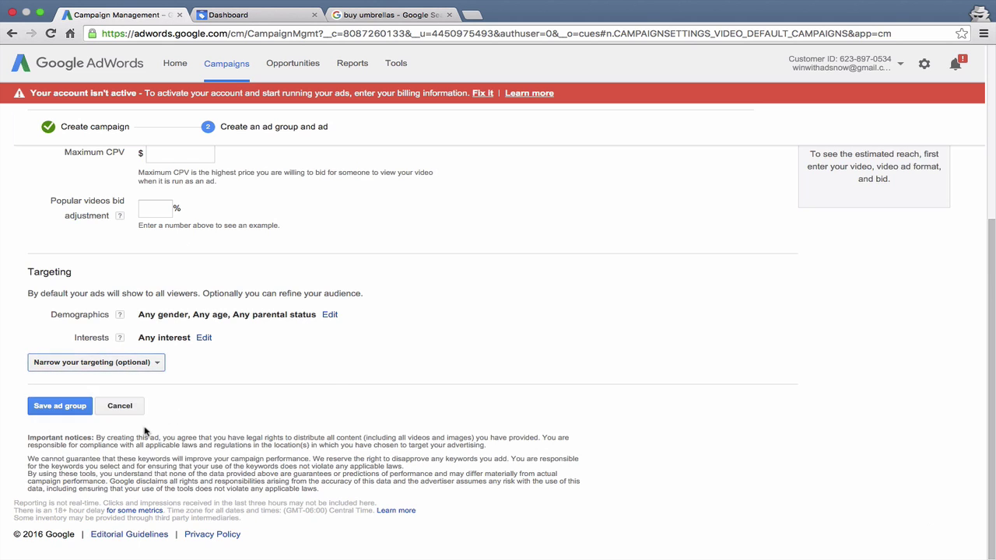
pyautogui.scroll(4, 67, 400)
pyautogui.scroll(-4, 67, 400)
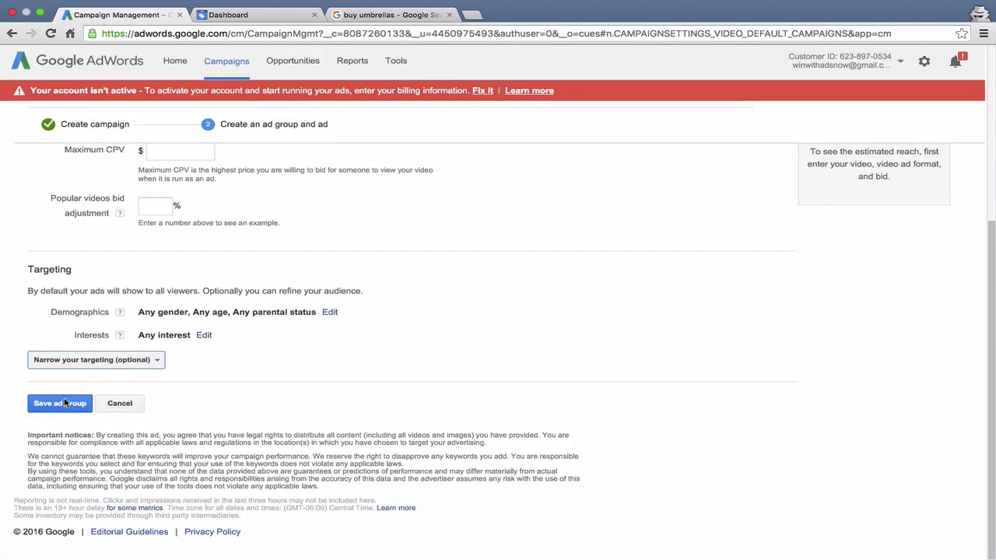
# Narrow the ad group's targeting to the Computers & Electronics topic.
pyautogui.click(121, 363)
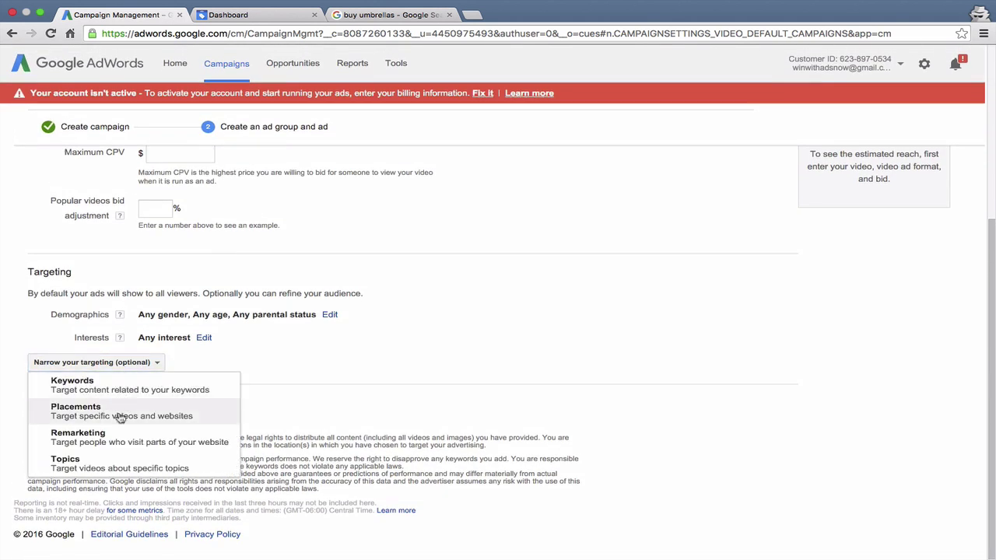
pyautogui.click(118, 468)
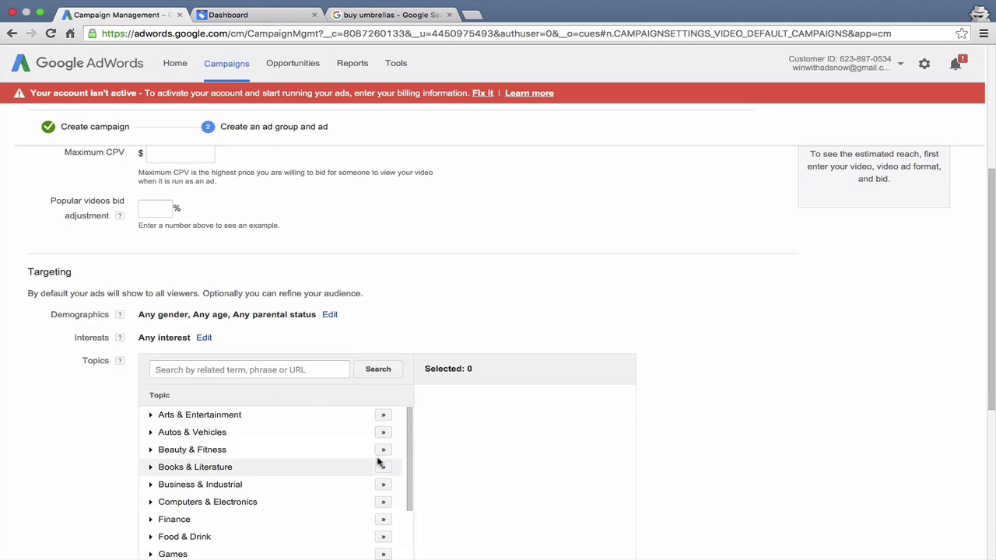
pyautogui.click(383, 502)
pyautogui.scroll(-5, 467, 489)
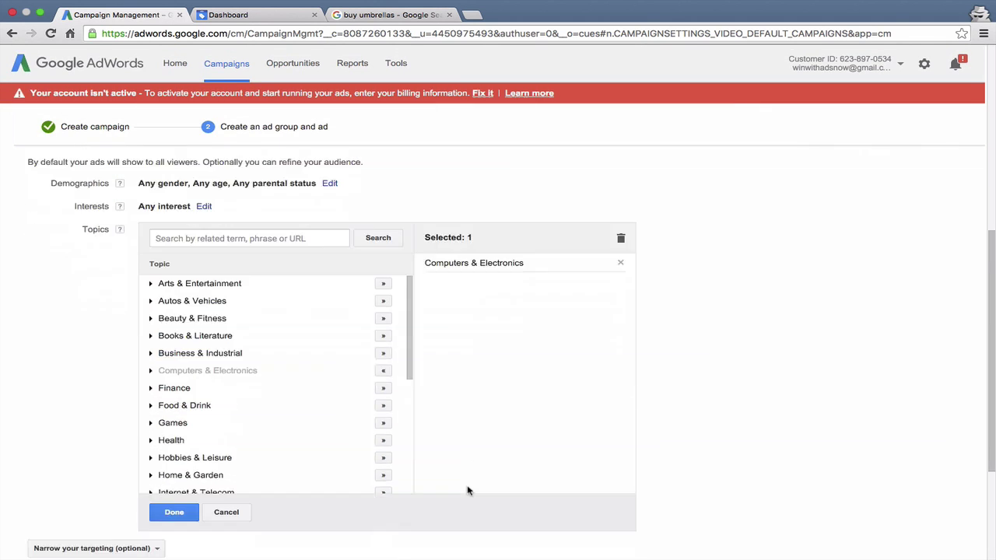
pyautogui.click(174, 443)
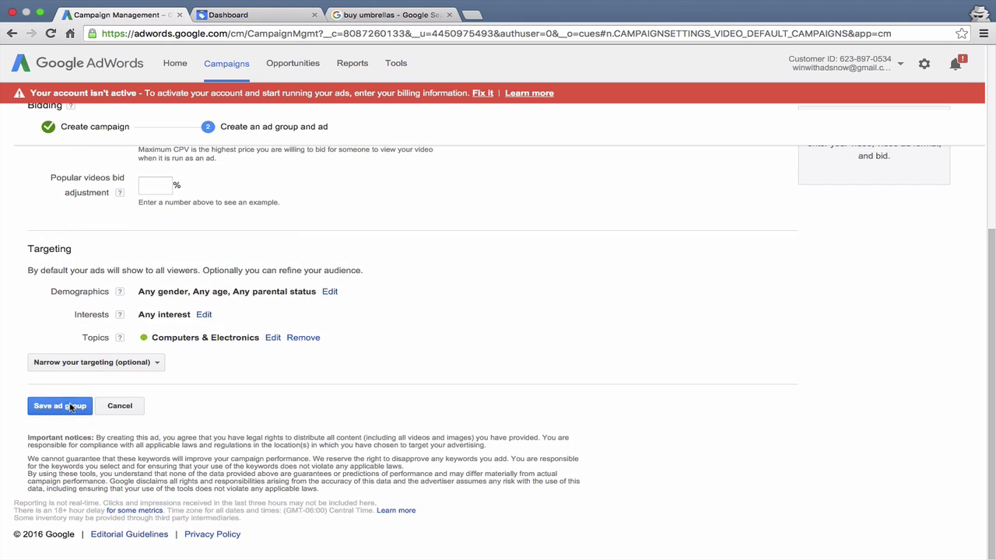
# Set the ad group's maximum CPV bid to $0.10.
pyautogui.scroll(1, 70, 408)
pyautogui.click(163, 158)
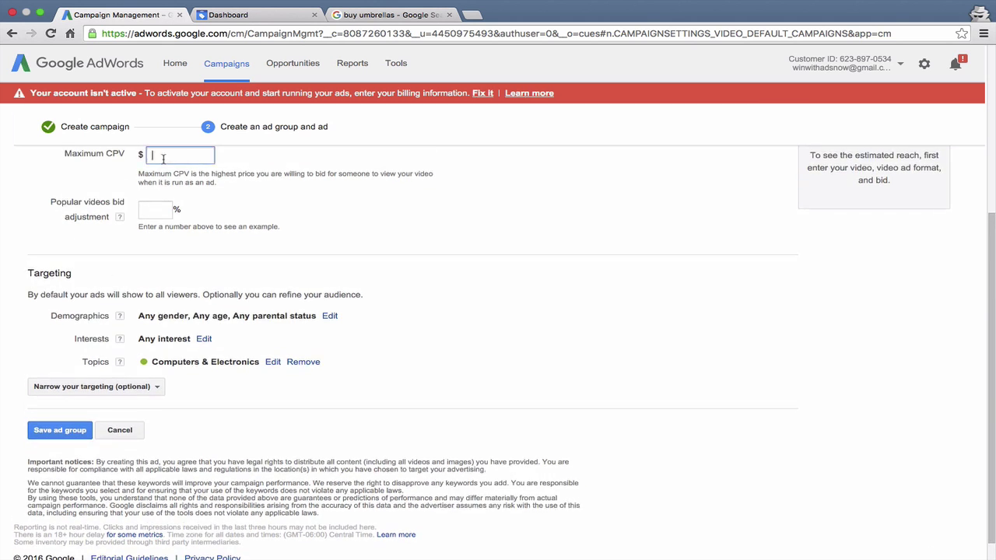
pyautogui.write('.1')
# Save the ad group with the in-stream ad format.
pyautogui.click(56, 430)
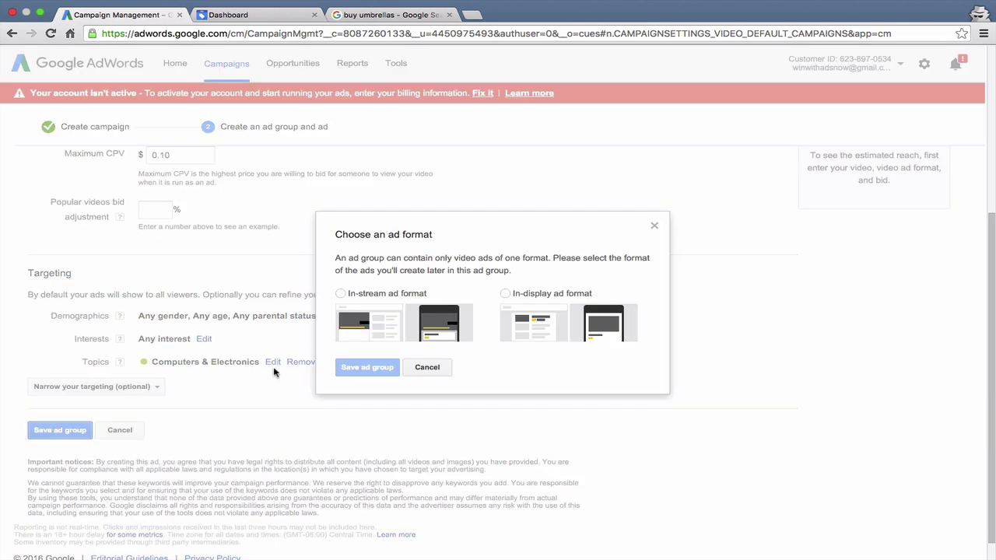
pyautogui.click(391, 292)
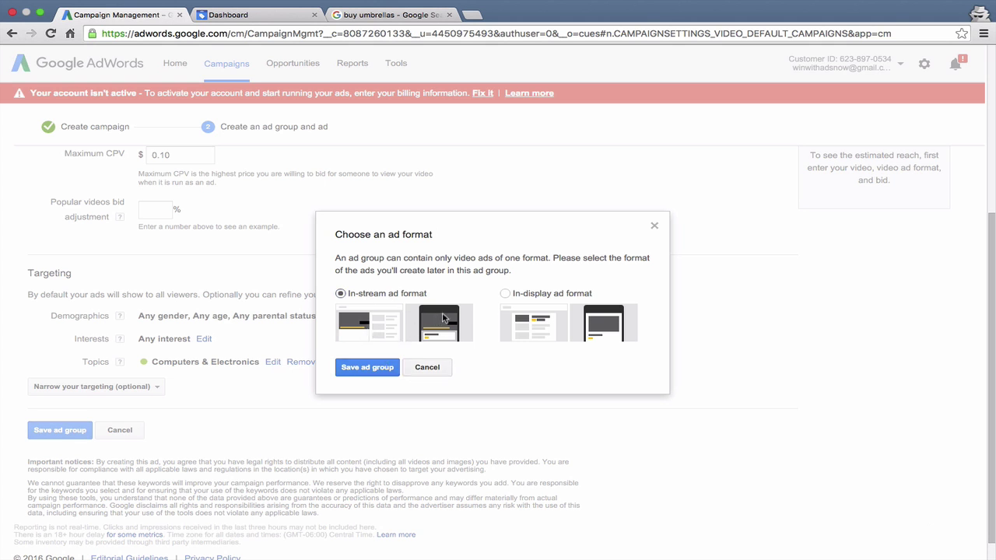
pyautogui.click(535, 293)
pyautogui.click(408, 293)
pyautogui.click(377, 369)
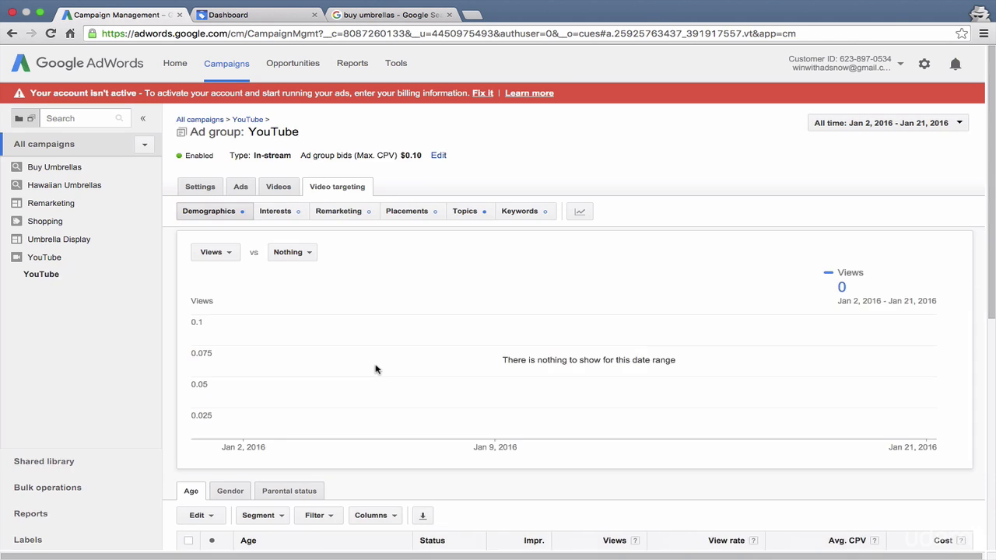
# Open the ad group's ads, examine the form for creating a video ad, and cancel it without adding a video.
pyautogui.scroll(-1, 237, 190)
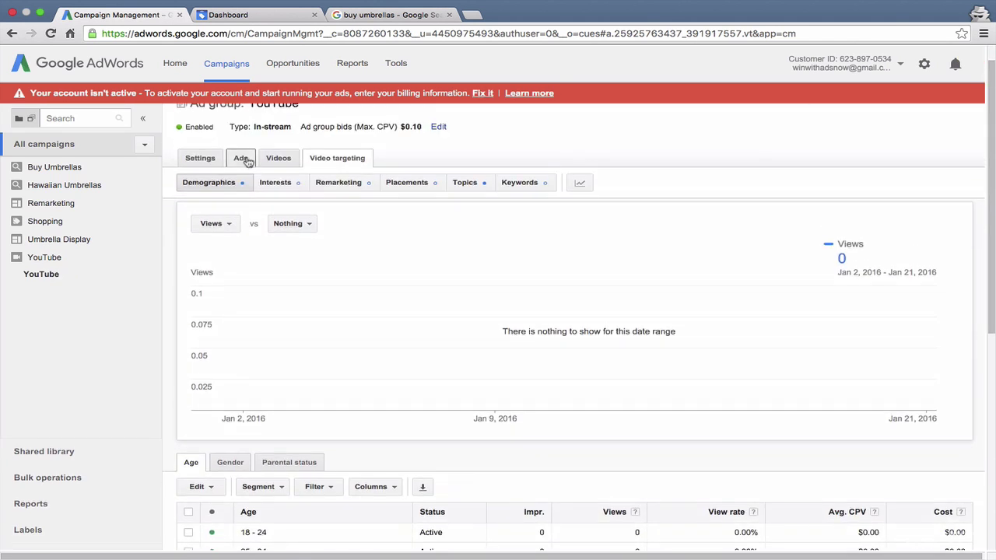
pyautogui.click(246, 159)
pyautogui.scroll(-2, 267, 196)
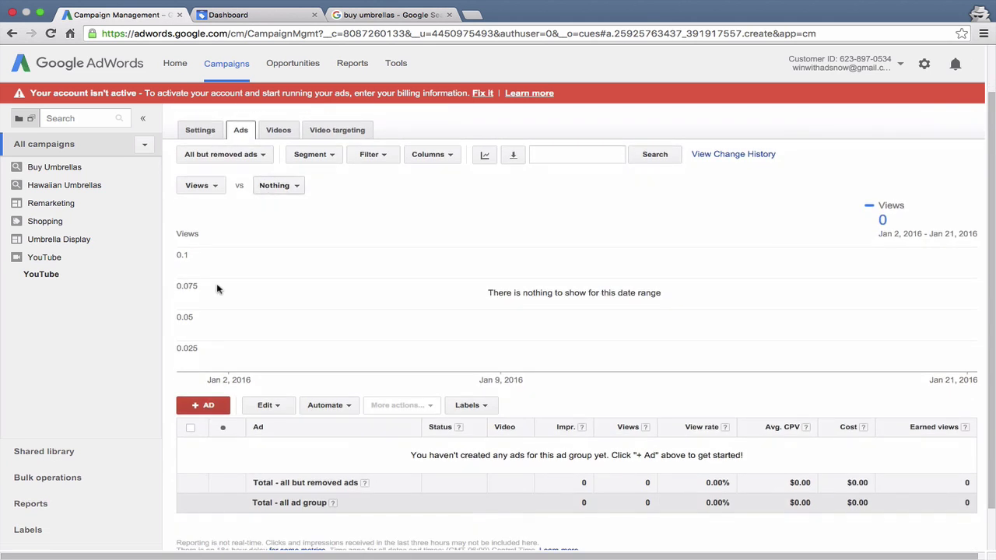
pyautogui.click(203, 404)
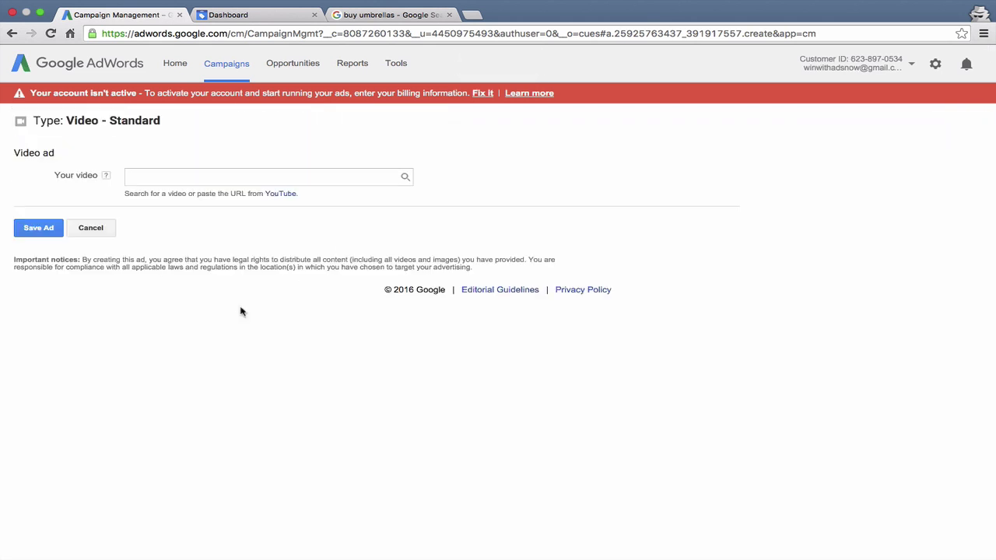
pyautogui.click(91, 228)
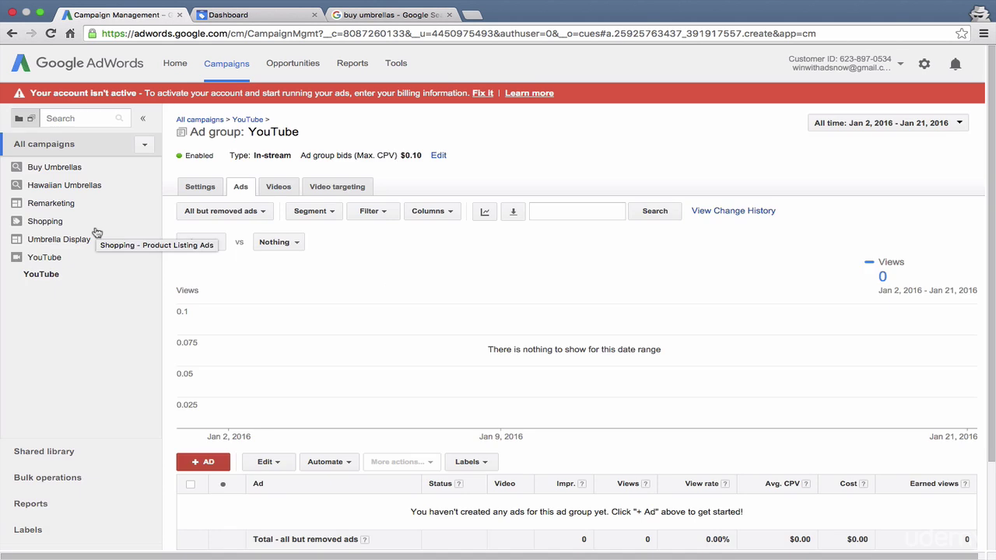
# Review the ad group's videos and its video targeting categories, including the demographics by age.
pyautogui.click(274, 184)
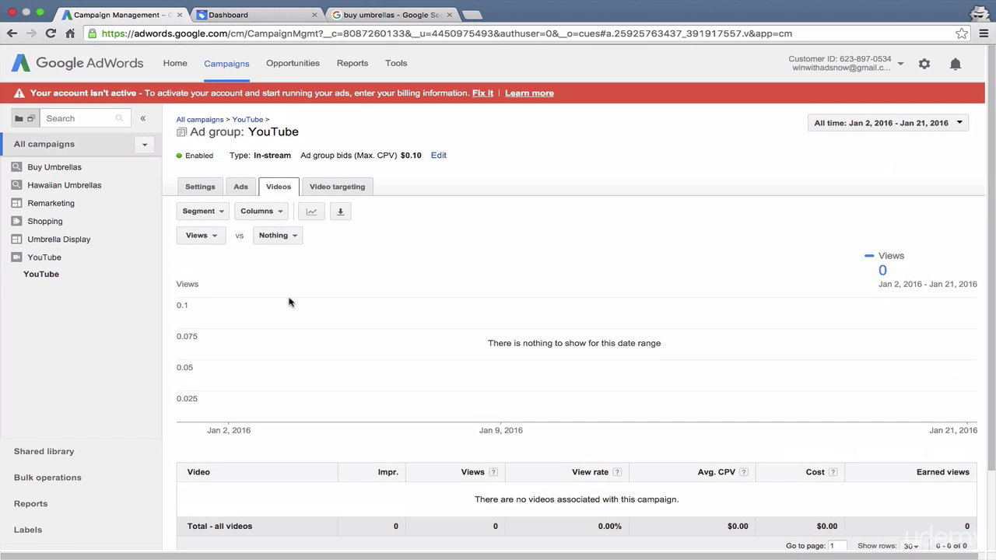
pyautogui.click(337, 187)
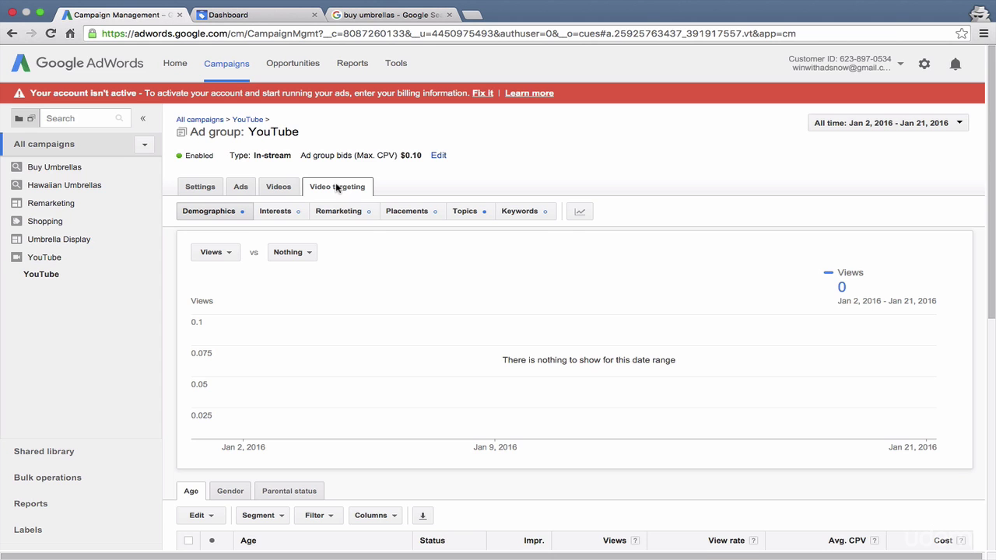
pyautogui.scroll(-1, 338, 179)
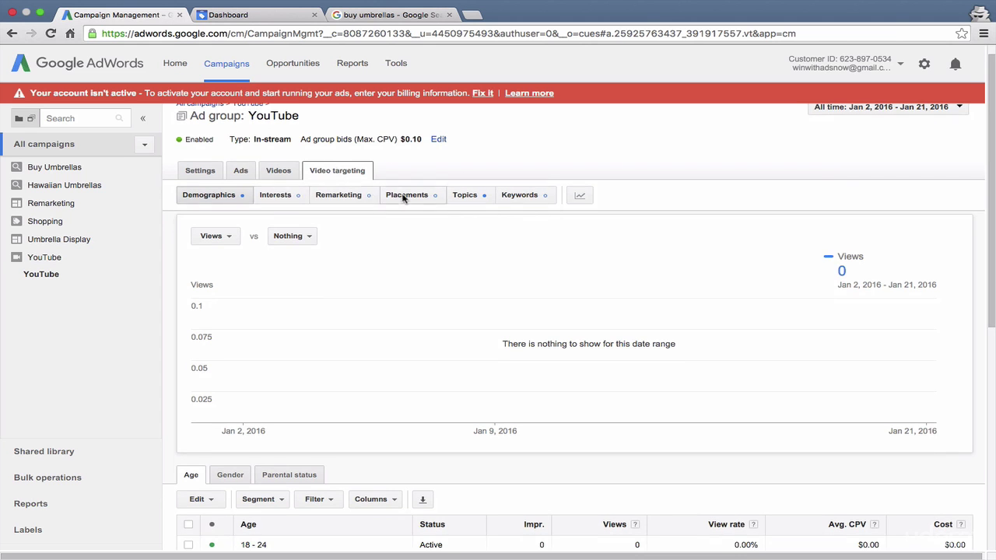
pyautogui.scroll(-3, 404, 198)
pyautogui.scroll(3, 403, 198)
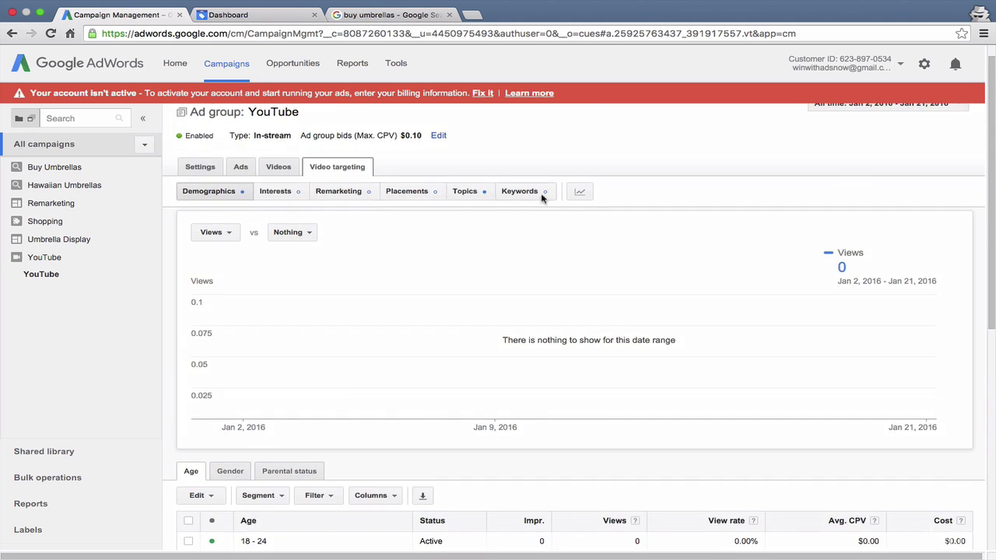
# Exclude the 18 - 24 age range from the YouTube ad group's demographic targeting.
pyautogui.scroll(-5, 543, 198)
pyautogui.click(210, 348)
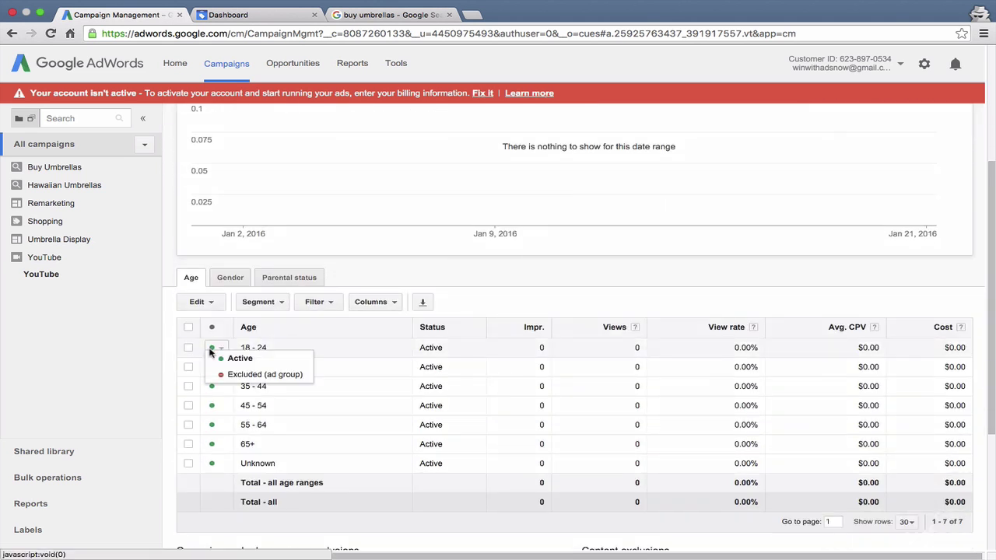
pyautogui.click(223, 375)
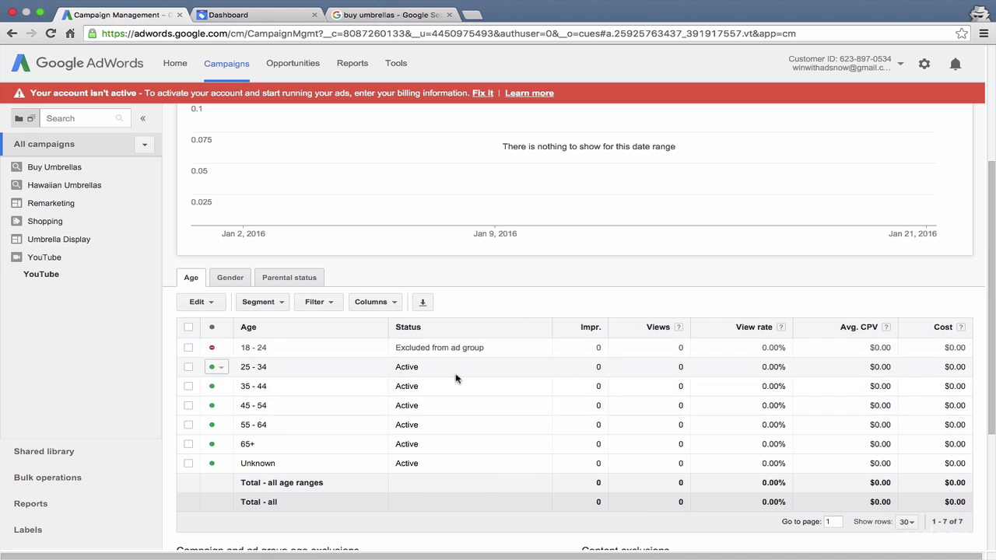
# Review the ad group's demographic targeting by gender and by parental status.
pyautogui.click(240, 279)
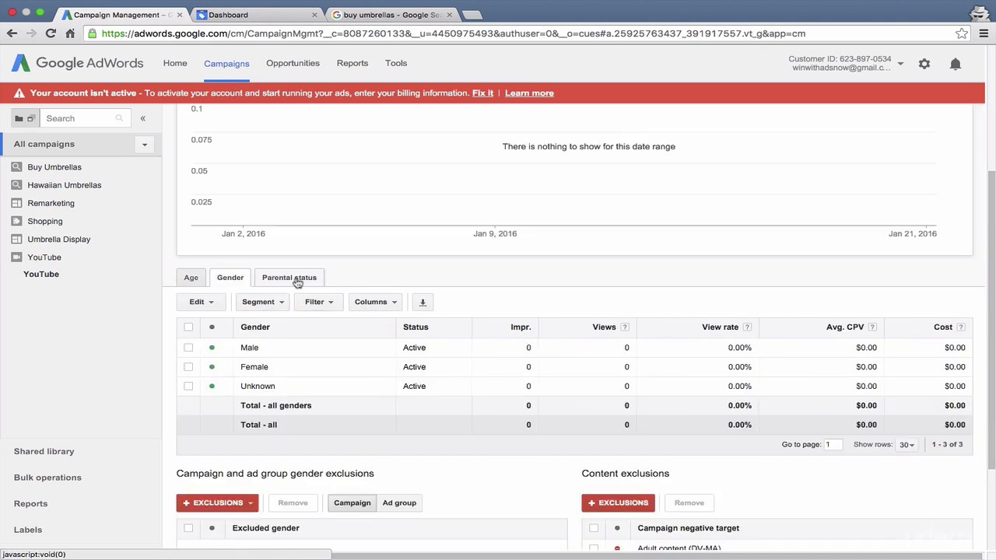
pyautogui.click(297, 281)
pyautogui.scroll(5, 297, 282)
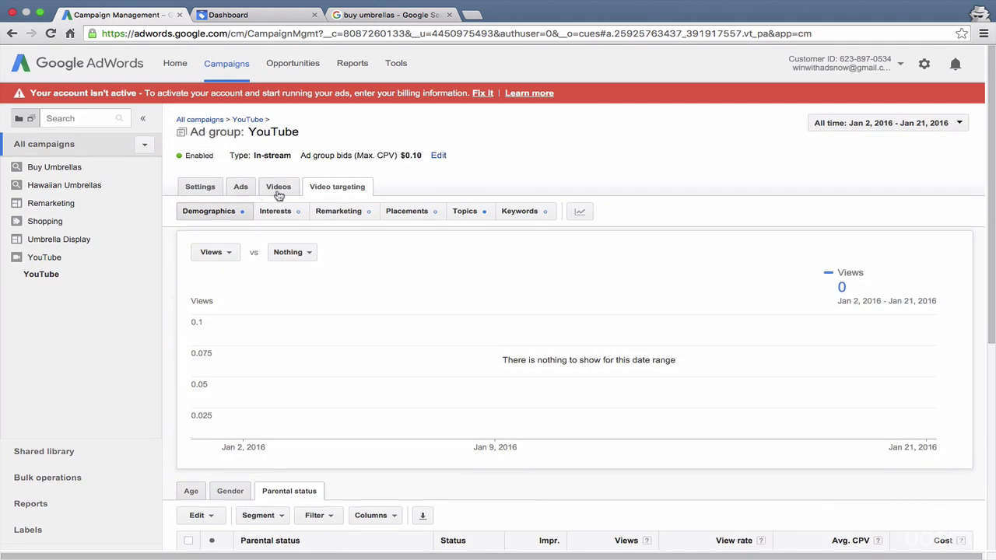
# Go from the ad group's settings to the parent YouTube campaign and review its list of ad groups.
pyautogui.click(194, 193)
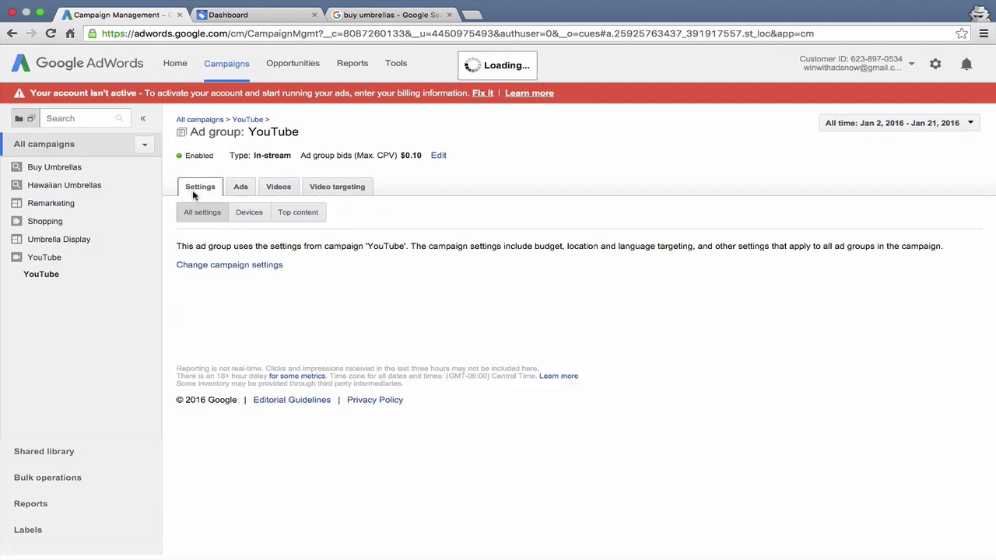
pyautogui.click(229, 267)
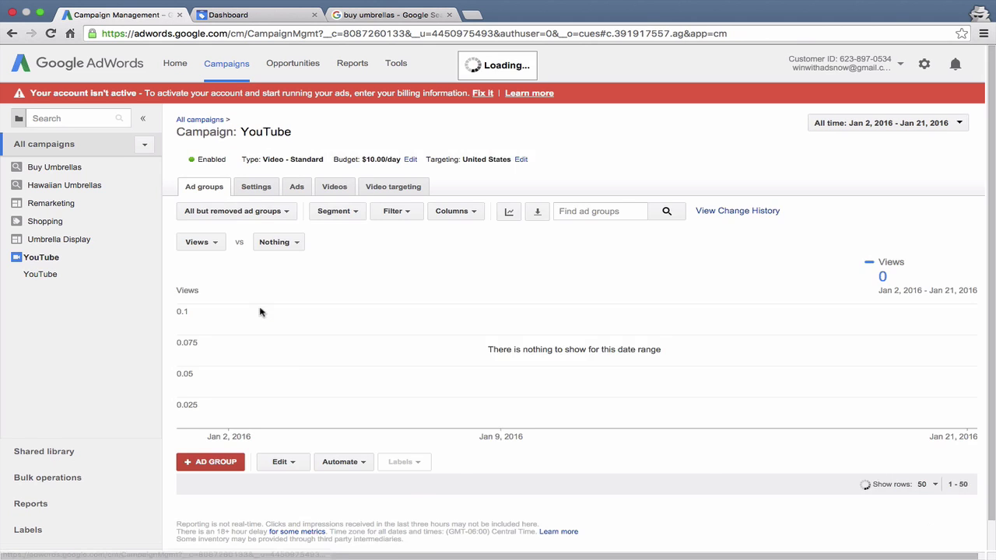
pyautogui.scroll(-3, 294, 342)
pyautogui.scroll(3, 293, 342)
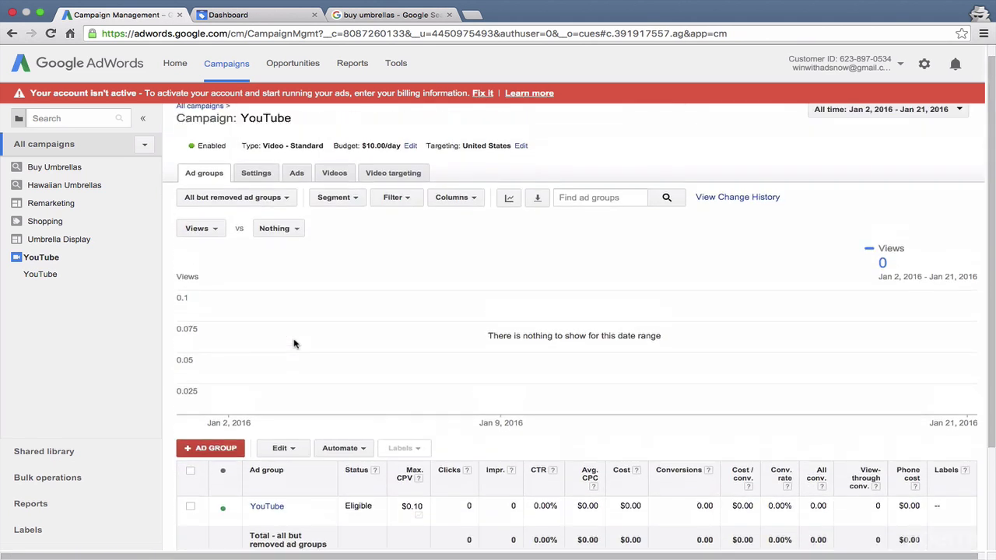
pyautogui.scroll(-2, 294, 343)
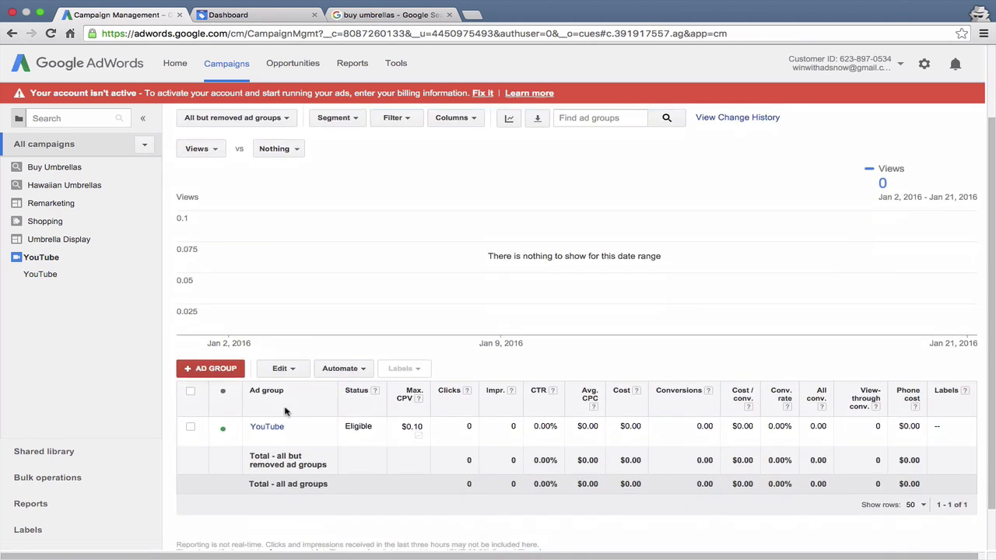
# Open the YouTube ad group from the campaign's list and review its ads page.
pyautogui.click(268, 428)
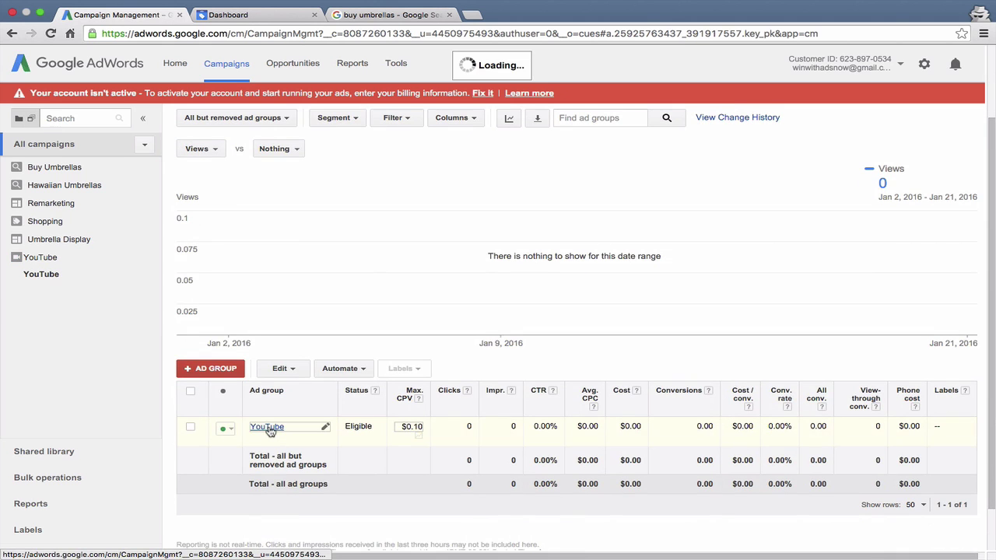
pyautogui.scroll(-3, 270, 430)
pyautogui.scroll(3, 270, 430)
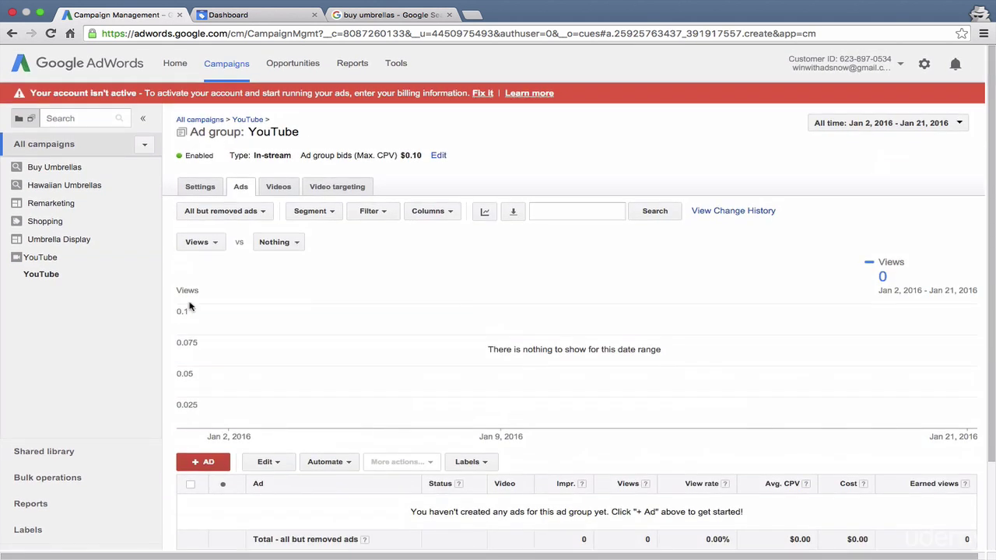
# View the ads across all campaigns, and return to the YouTube campaign's ads.
pyautogui.click(226, 64)
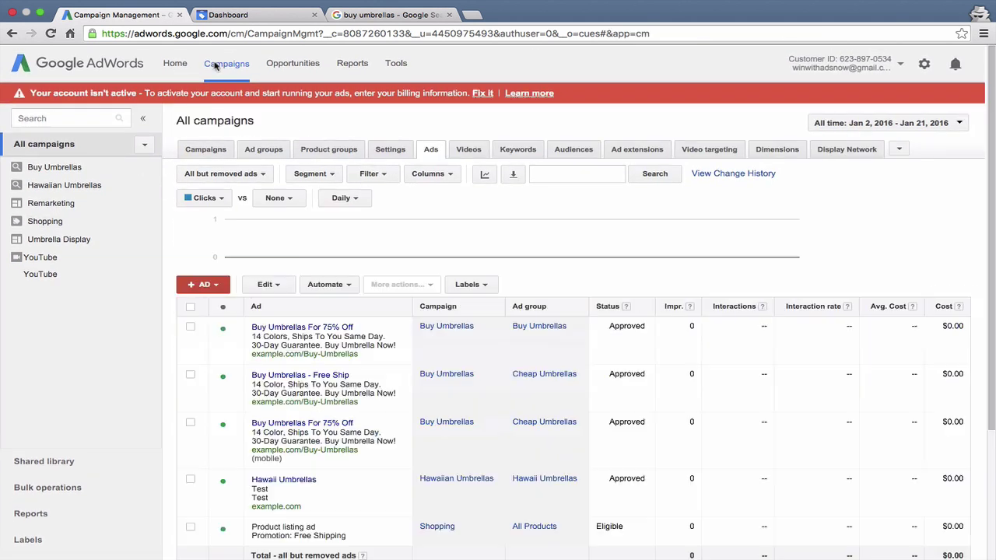
pyautogui.click(39, 257)
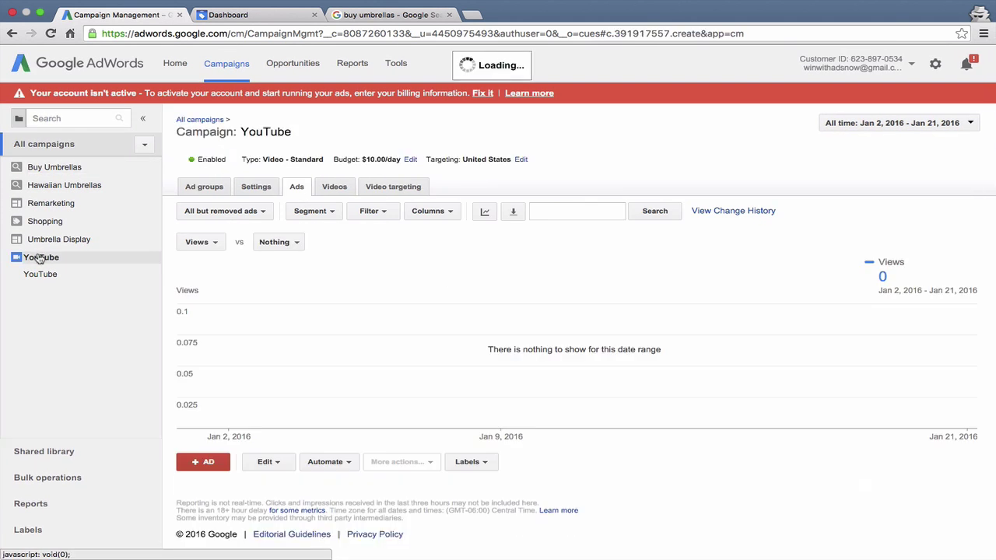